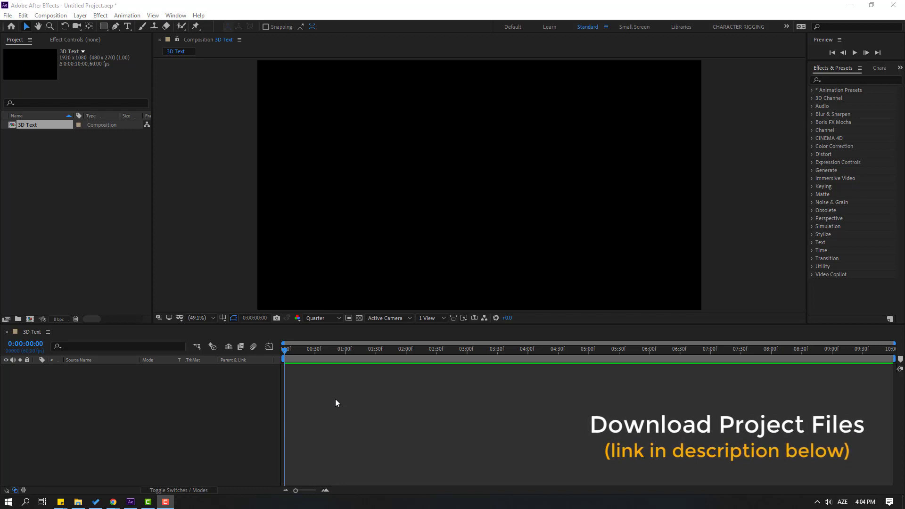
Create a new full-frame solid layer named BG.
right_click(153, 411)
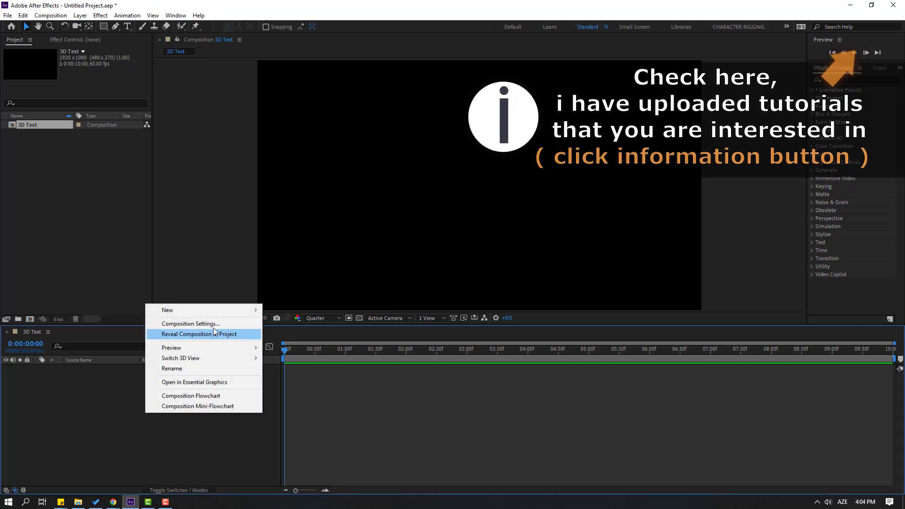
mouse_move(235, 310)
click(315, 329)
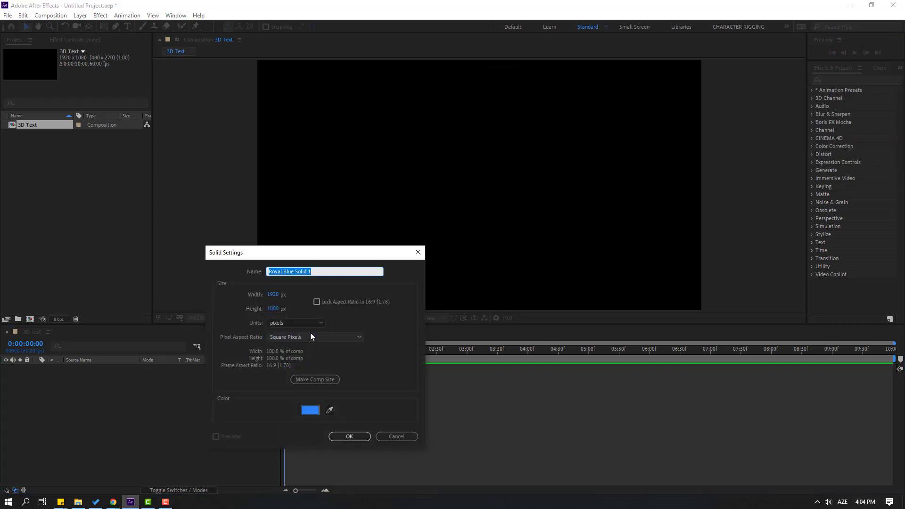
text(BG)
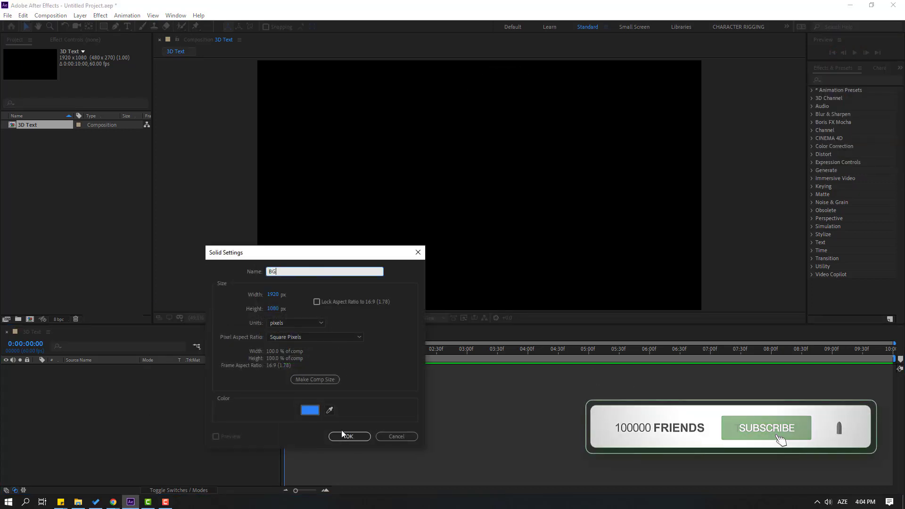
click(347, 436)
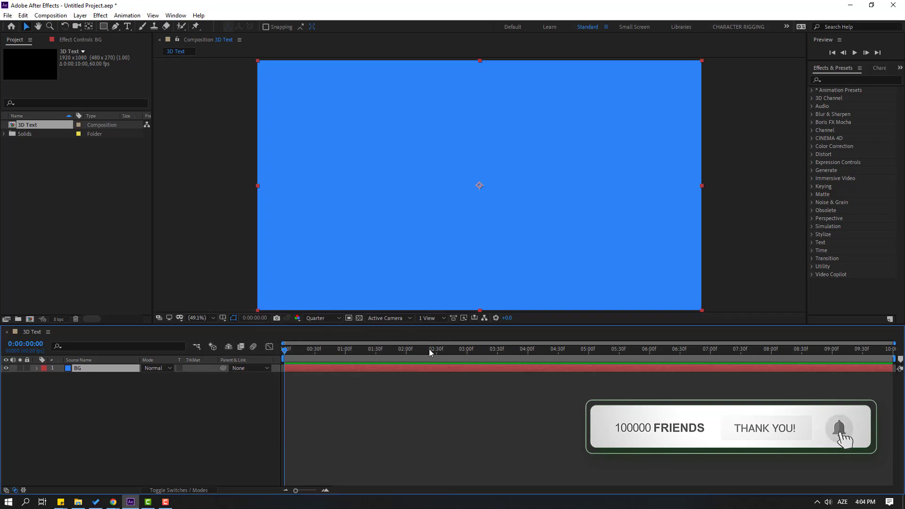
Apply a Fill effect to BG, colour it light blue 66C0FF, and lock the layer.
click(843, 80)
text(fill)
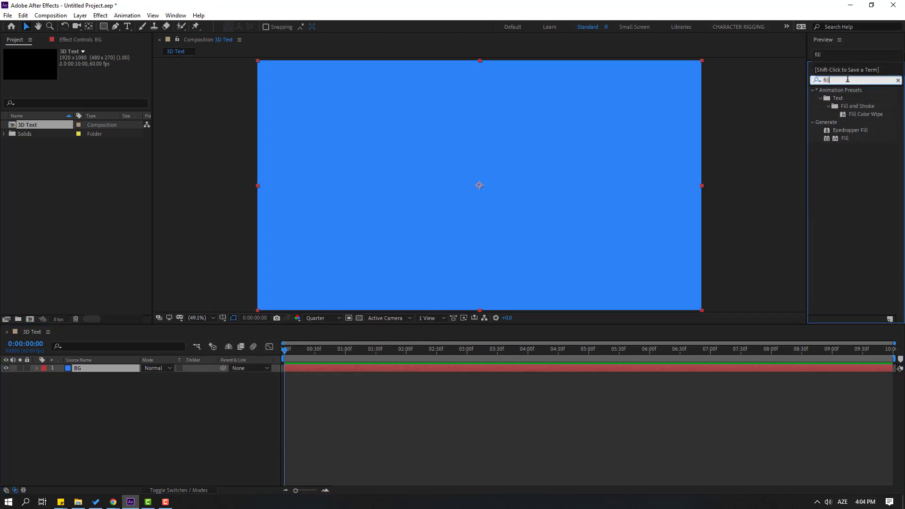
click(835, 175)
drag(845, 139, 75, 369)
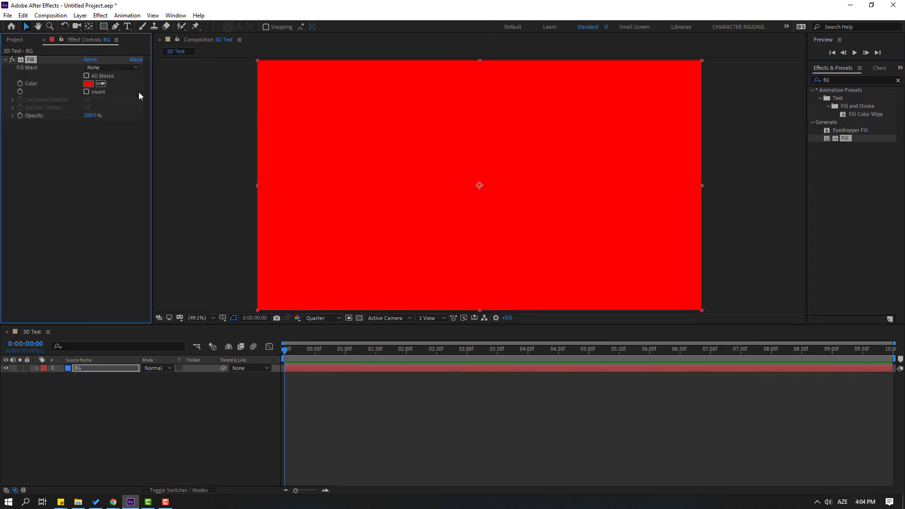
click(88, 84)
drag(667, 354, 667, 350)
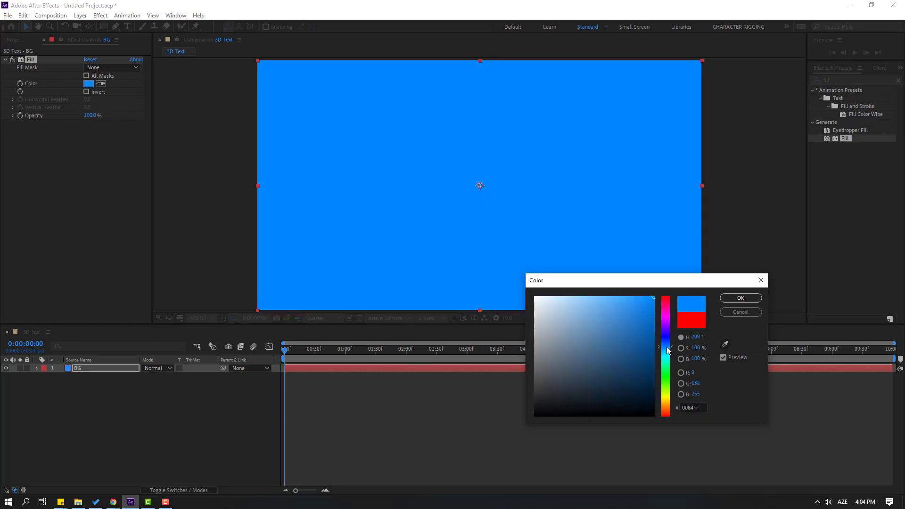
drag(625, 318, 607, 297)
click(740, 298)
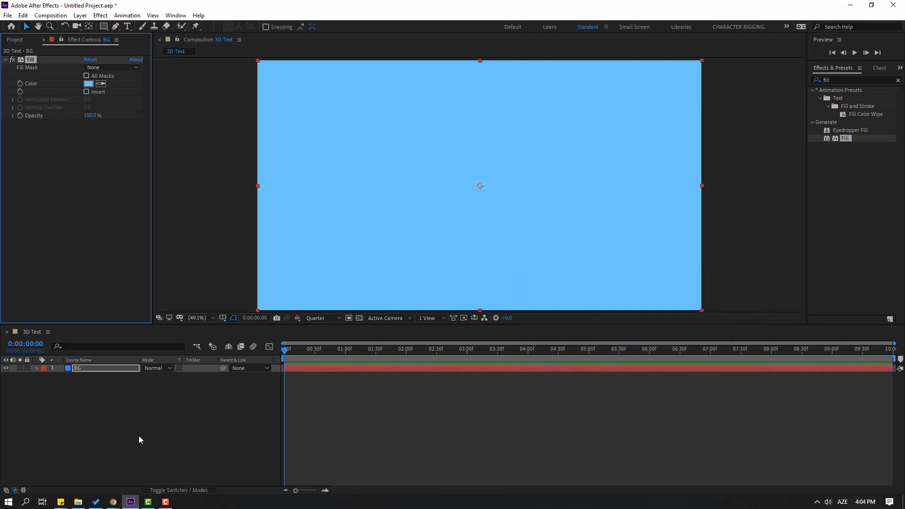
click(27, 368)
Add a MOTION text layer and move it to the composition centre.
click(127, 26)
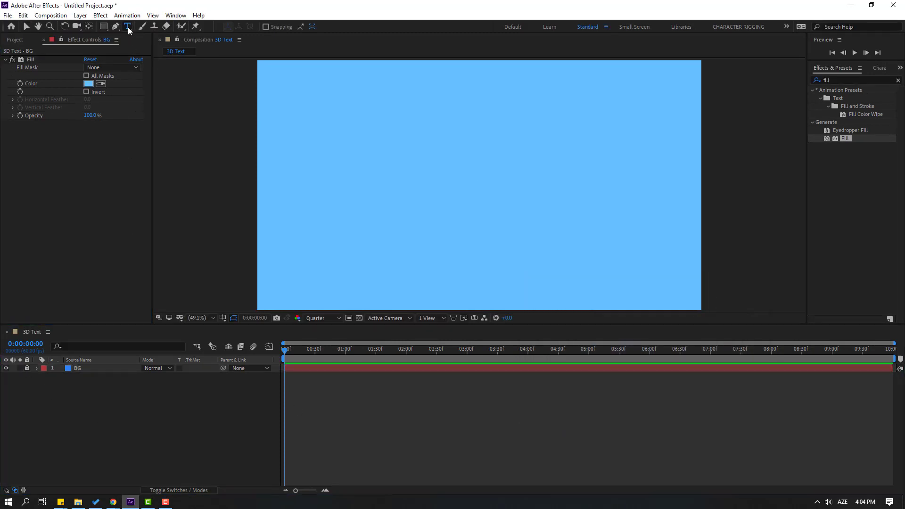
click(344, 177)
text(MOTION)
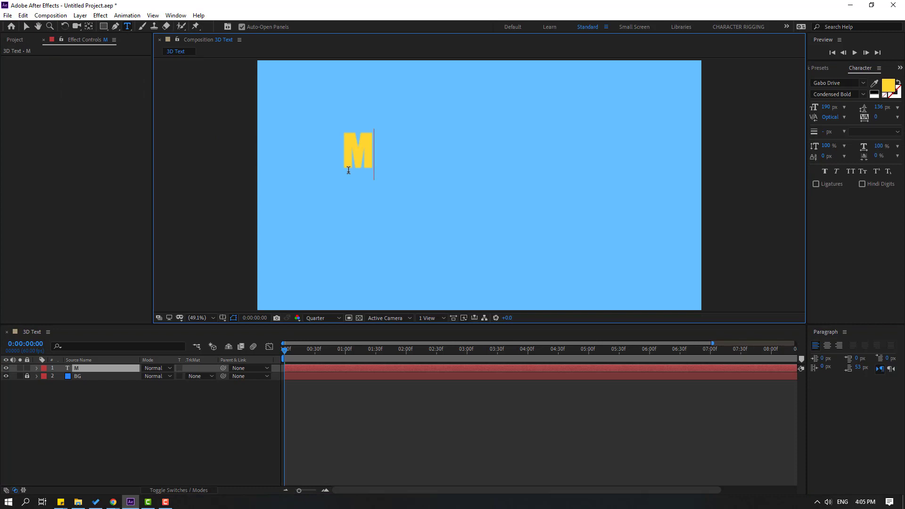
click(26, 26)
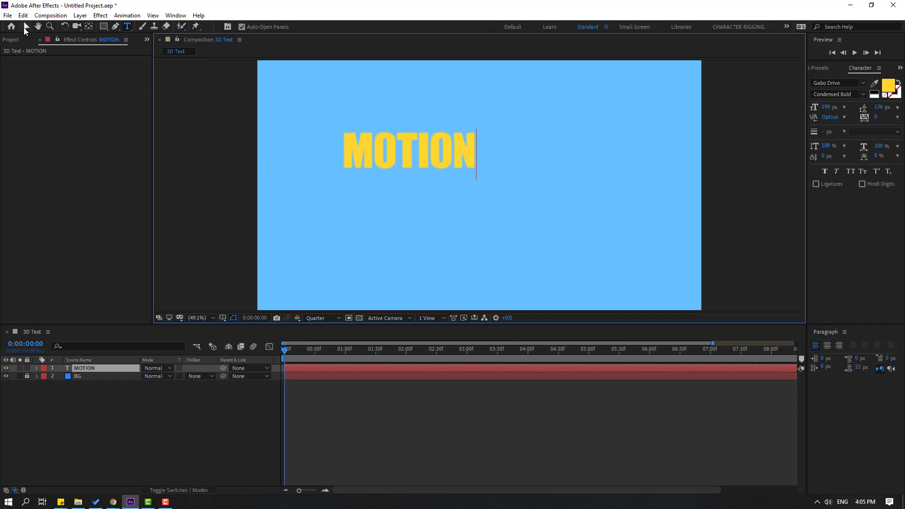
drag(423, 151, 491, 176)
Convert MOTION into a MOTION Outlines shape layer and delete the original text layer.
right_click(87, 372)
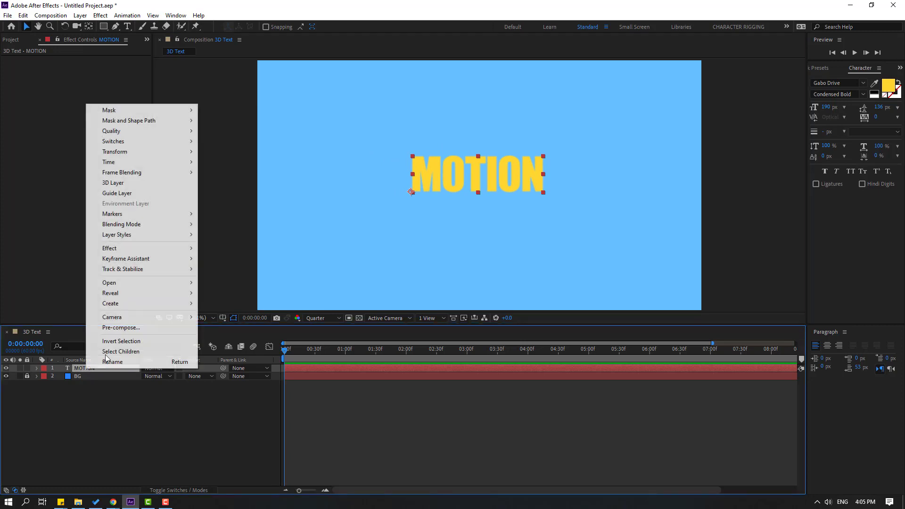
mouse_move(140, 302)
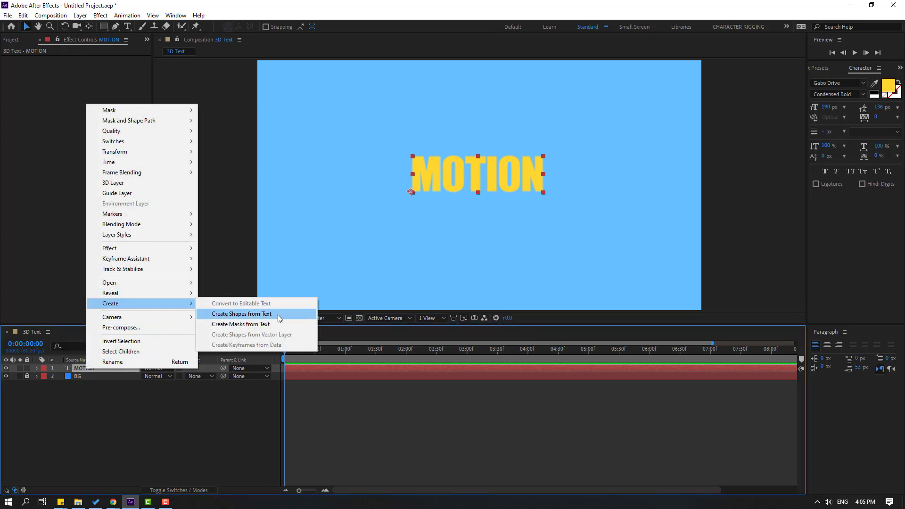
click(241, 313)
click(78, 428)
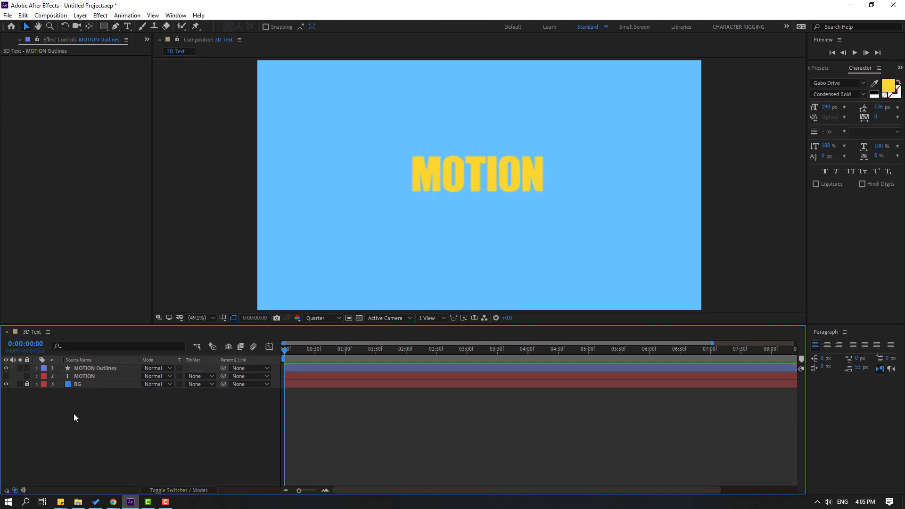
click(77, 379)
key(Delete)
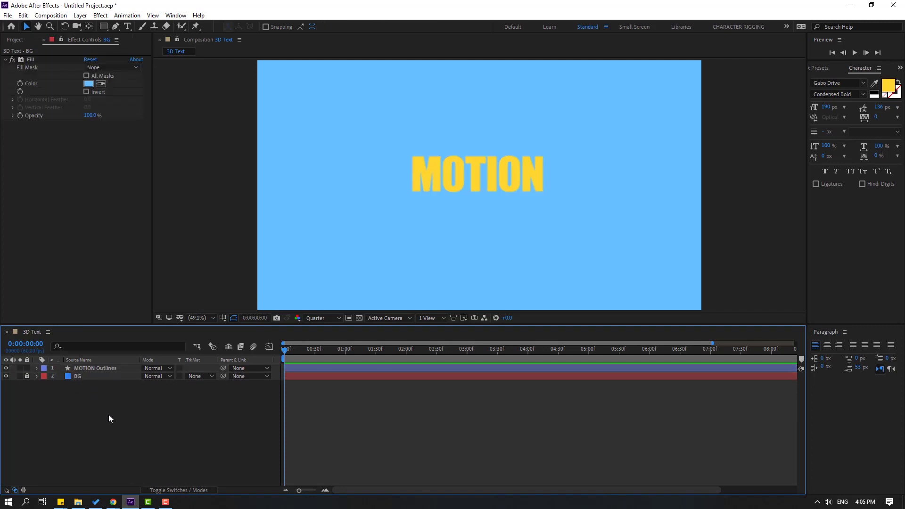
Make MOTION Outlines a 3D layer and centre its anchor point on the word.
click(98, 369)
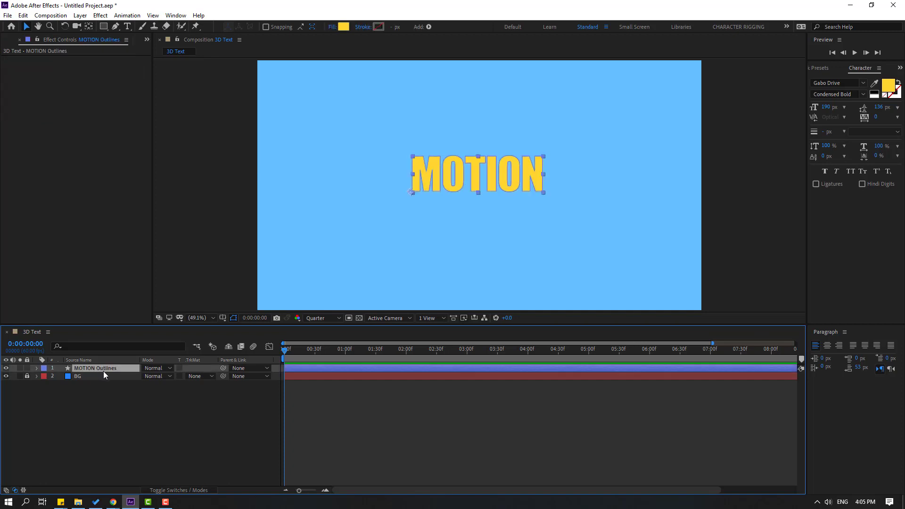
click(184, 491)
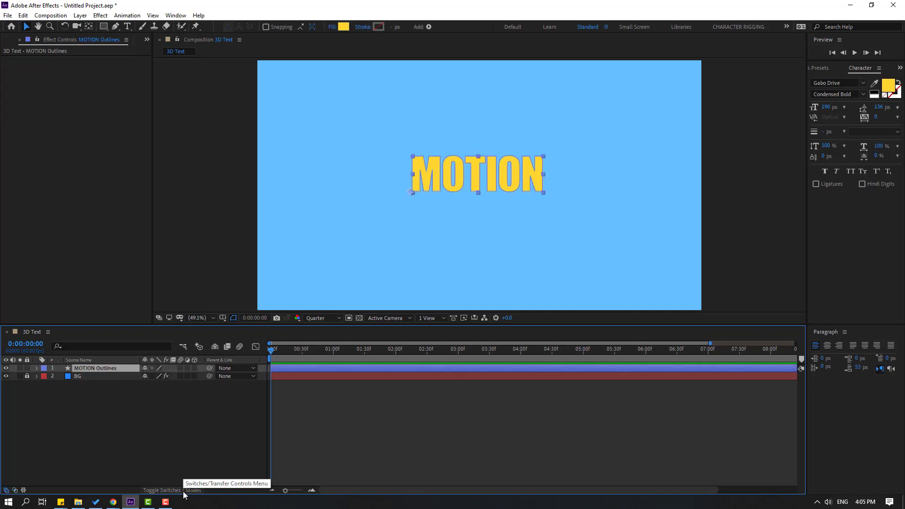
click(194, 369)
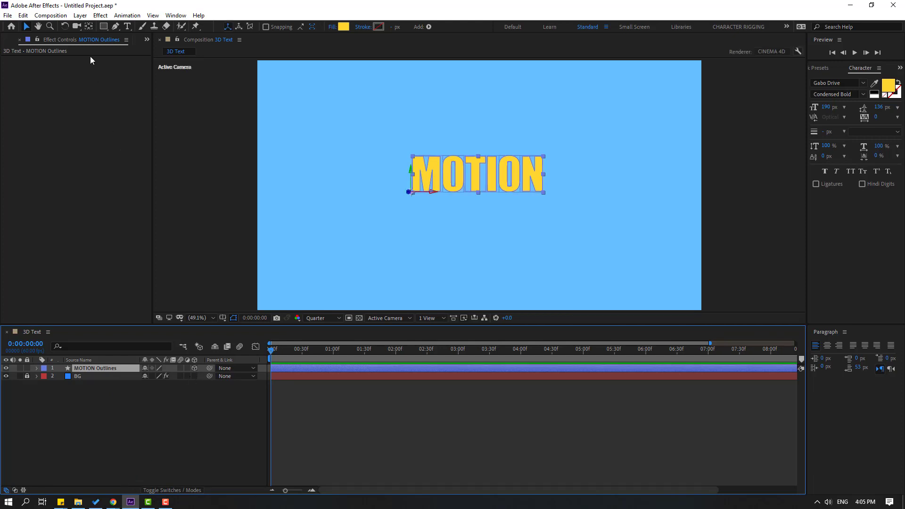
click(89, 26)
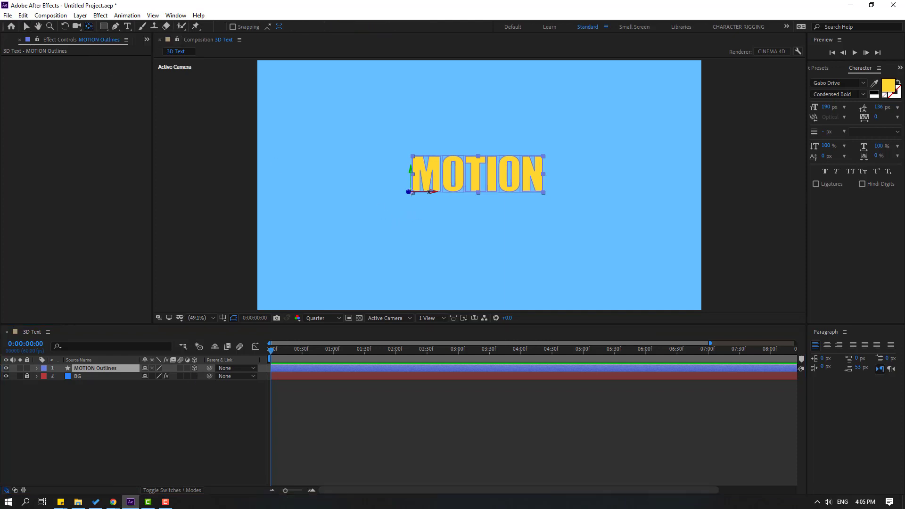
drag(408, 192, 476, 177)
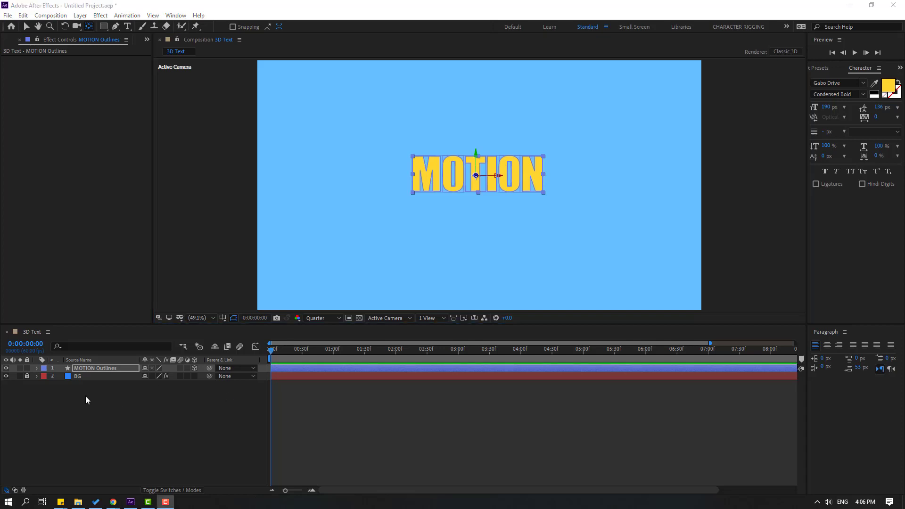
Set the composition's 3D renderer to CINEMA 4D in Composition Settings.
click(97, 423)
right_click(96, 423)
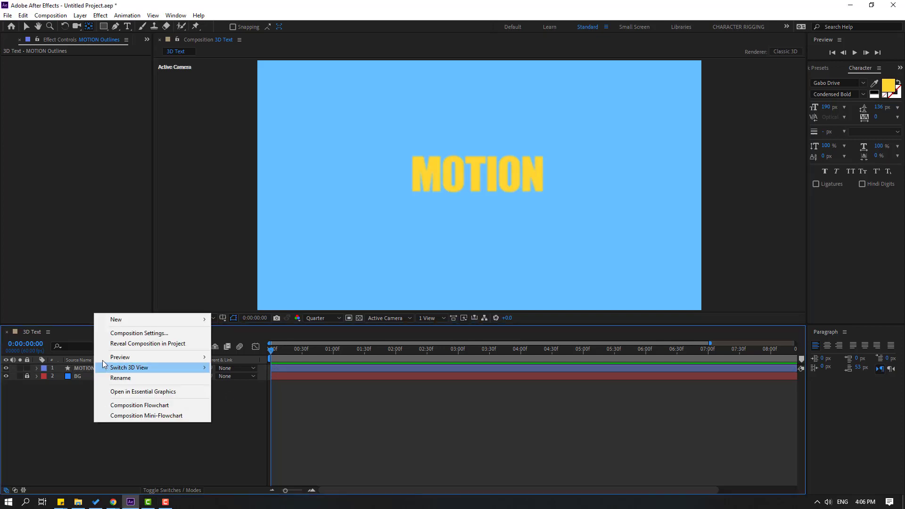
click(146, 338)
click(365, 248)
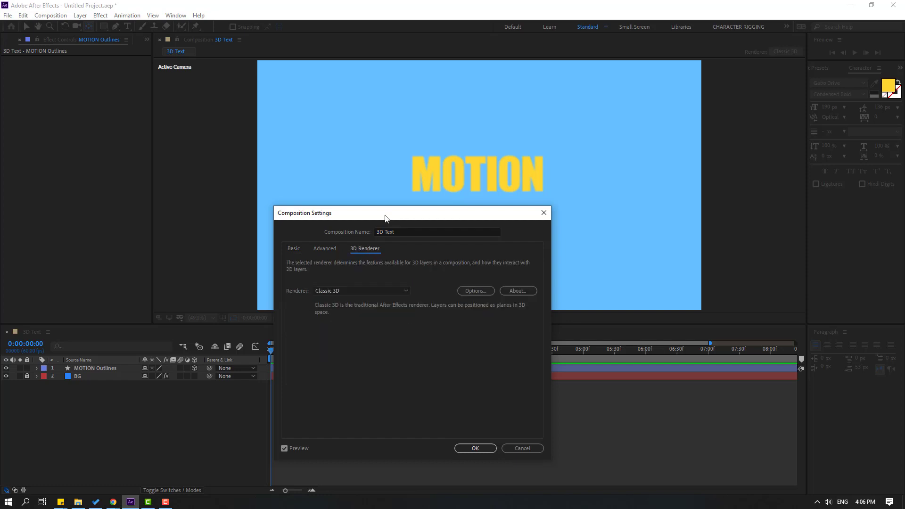
drag(385, 218, 313, 151)
click(248, 226)
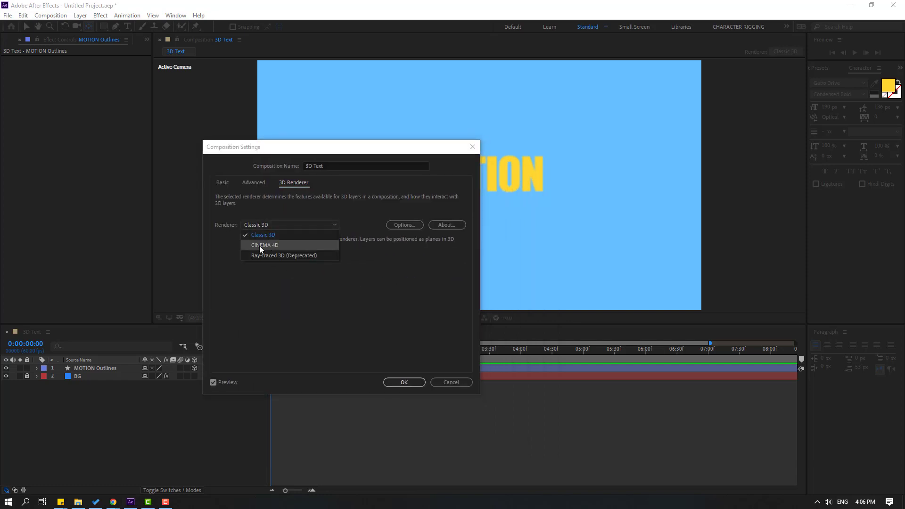
click(274, 246)
click(403, 382)
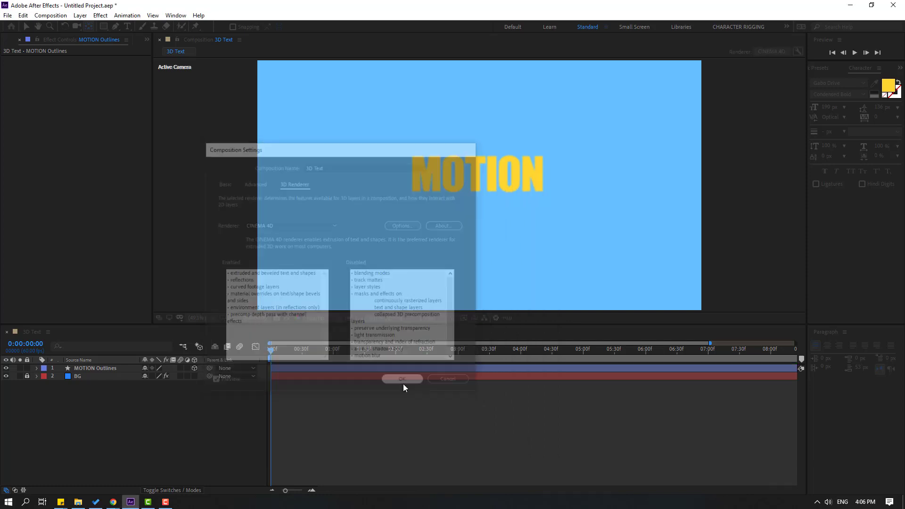
Set MOTION Outlines' Geometry Options Extrusion Depth to 100.
click(95, 368)
click(37, 368)
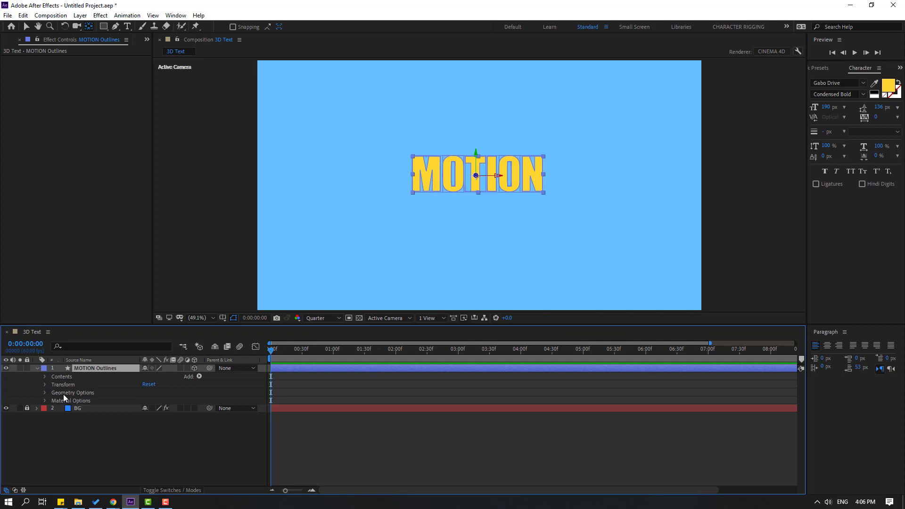
click(45, 392)
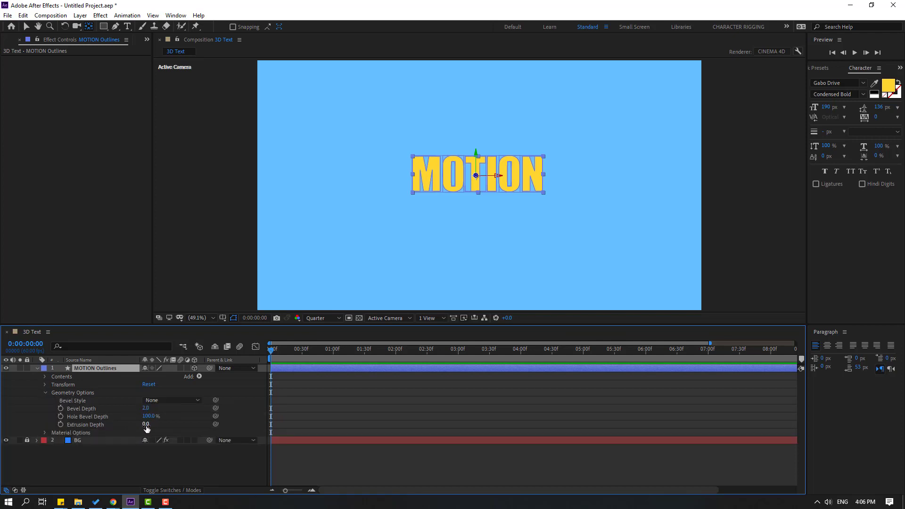
click(145, 424)
text(100)
key(Return)
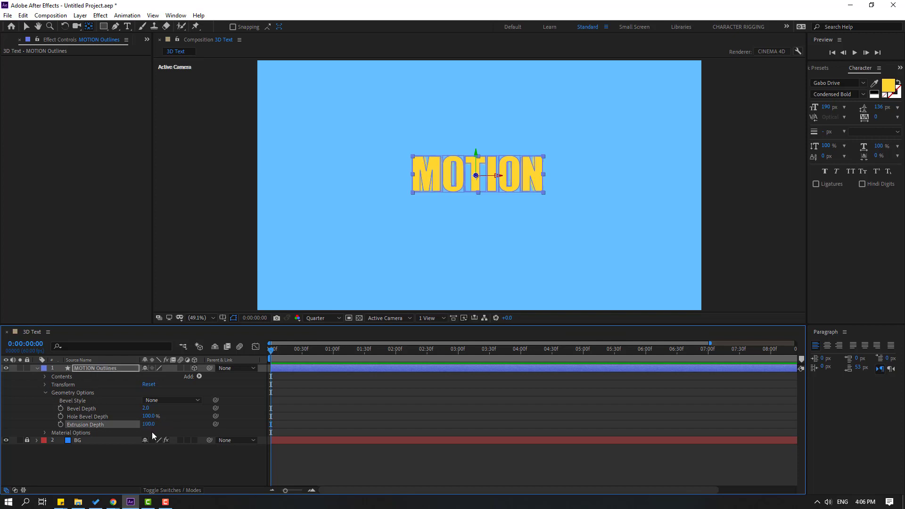
Switch to Custom View 1 at 100% zoom, reduce extrusion depth to 75, and preview at Full resolution.
click(384, 319)
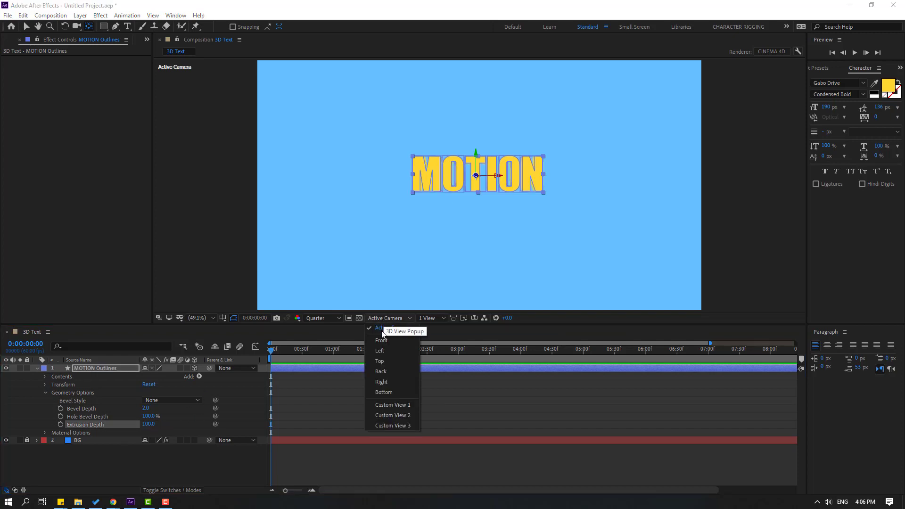
click(386, 406)
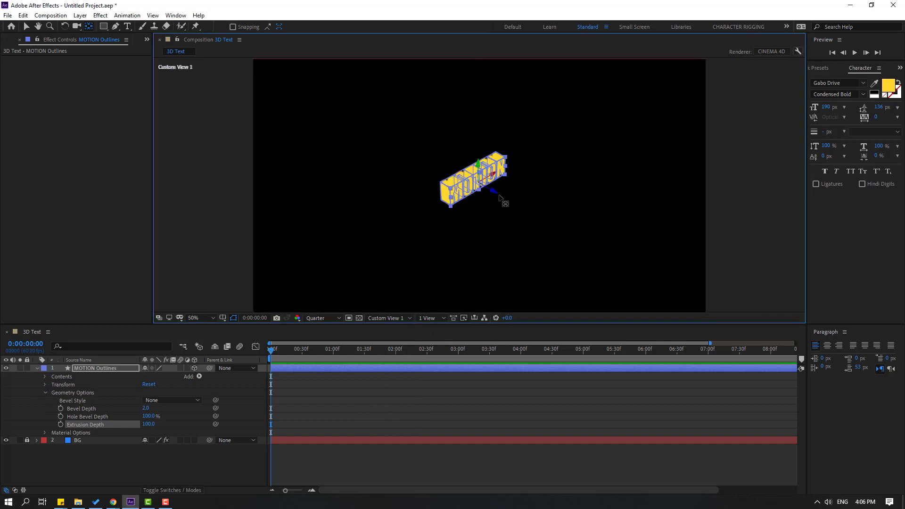
key(period)
key(period)
click(147, 425)
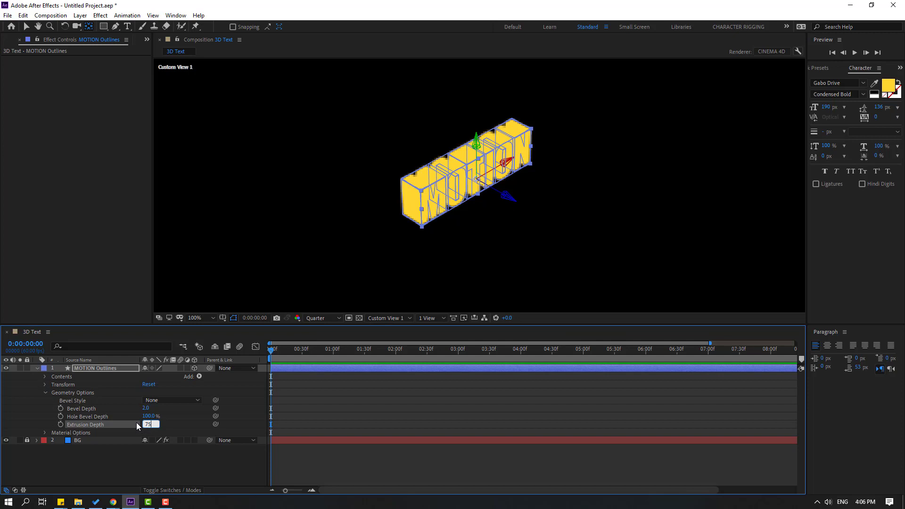
key(Return)
click(196, 475)
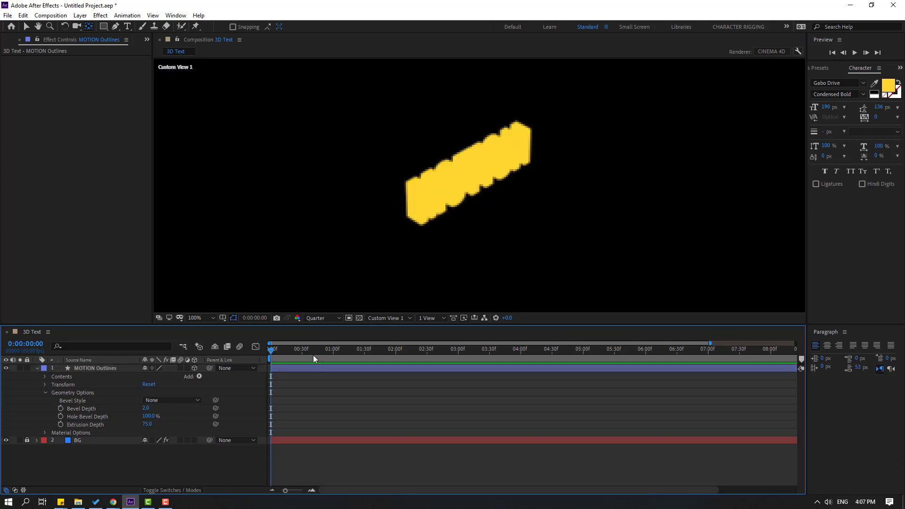
click(322, 318)
click(316, 345)
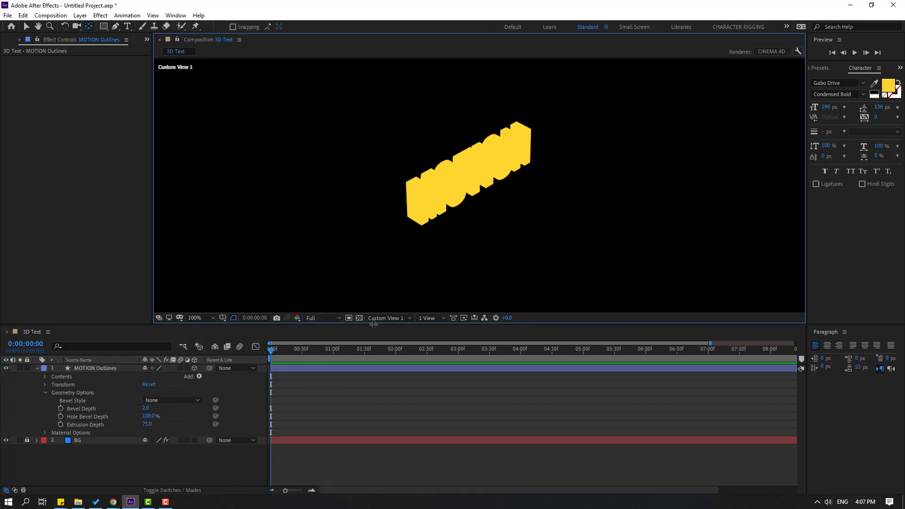
Switch the 3D view back to Active Camera and reselect MOTION Outlines with the Selection tool.
click(99, 397)
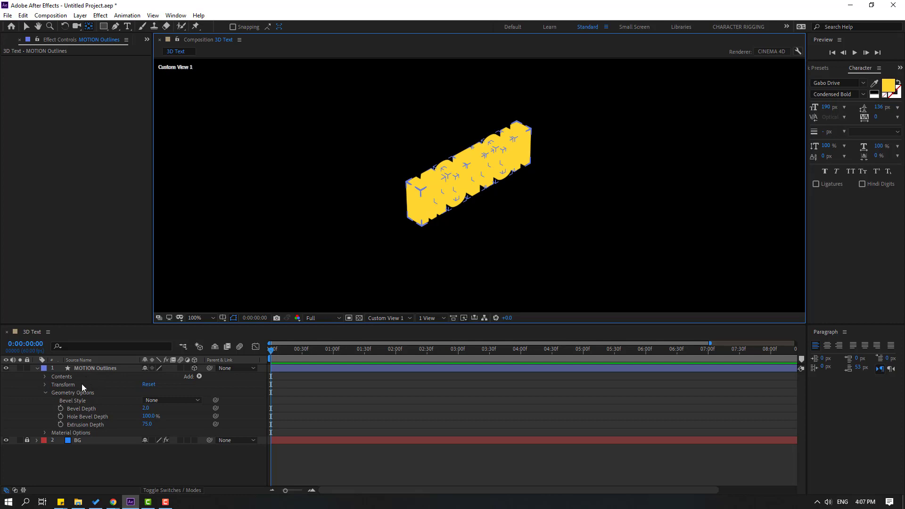
click(91, 369)
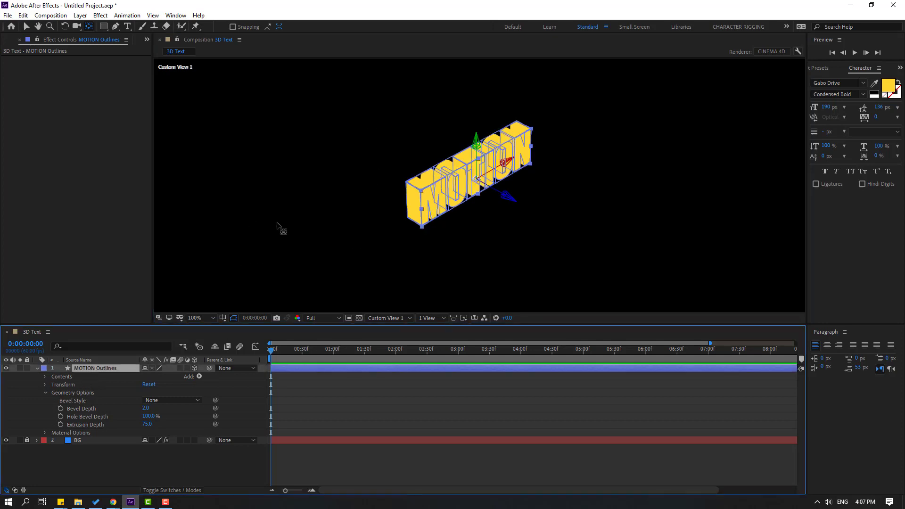
click(389, 318)
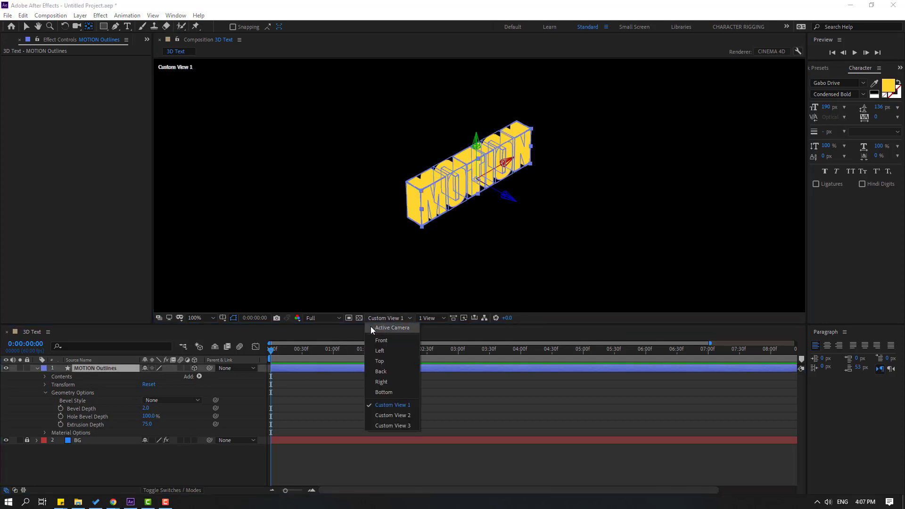
click(384, 329)
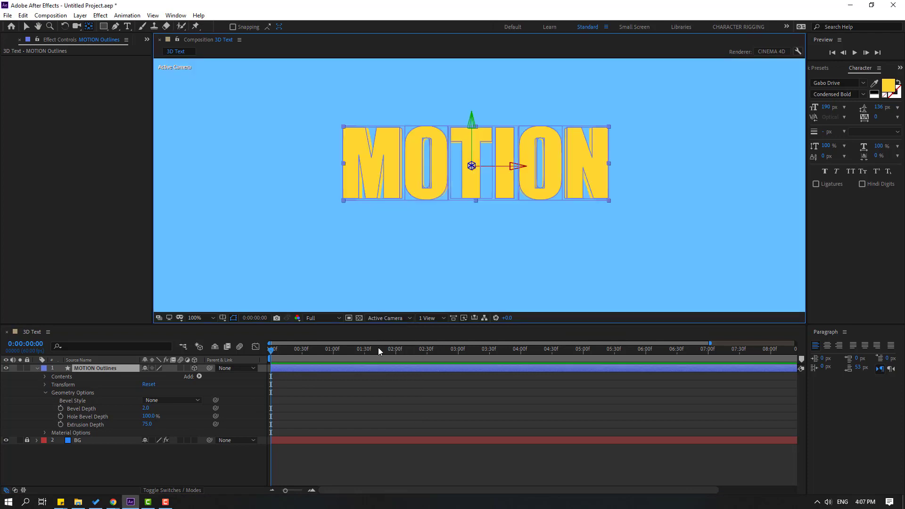
click(60, 462)
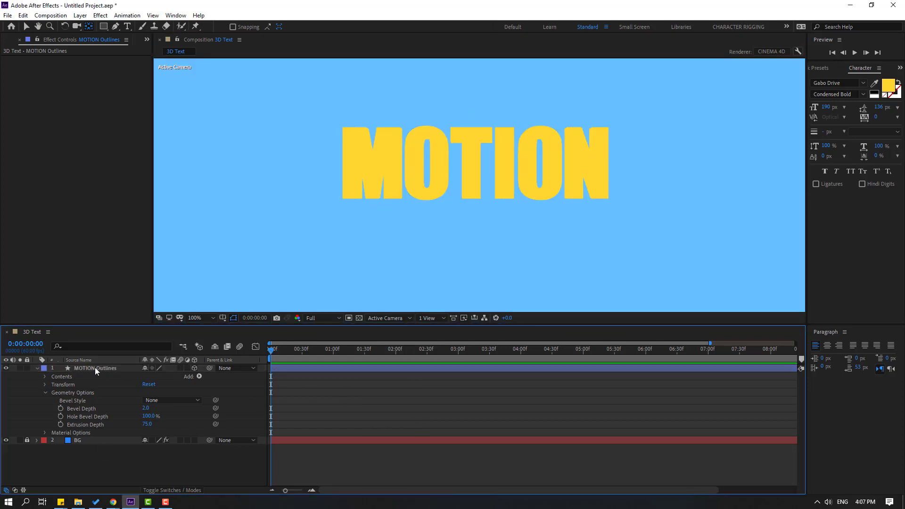
click(97, 370)
key(v)
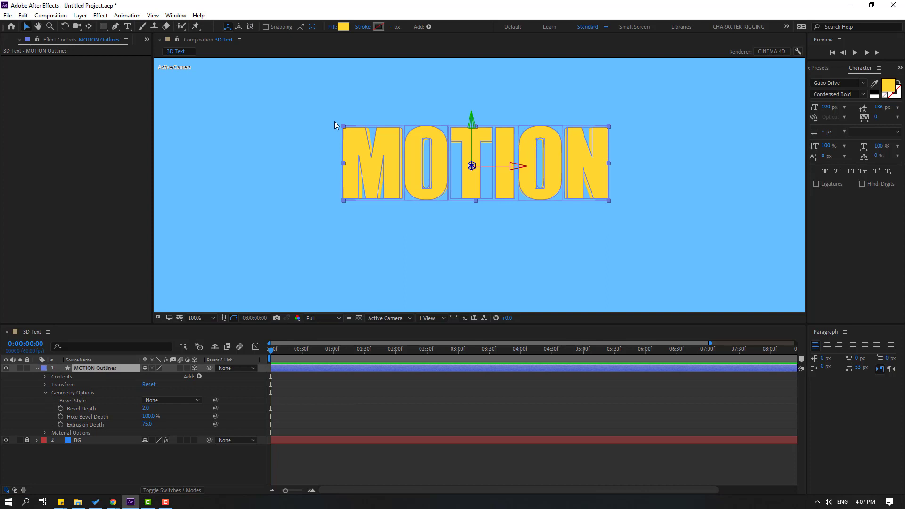
Sample the text's yellow for the stroke and darken it to gold CAA61A.
click(379, 26)
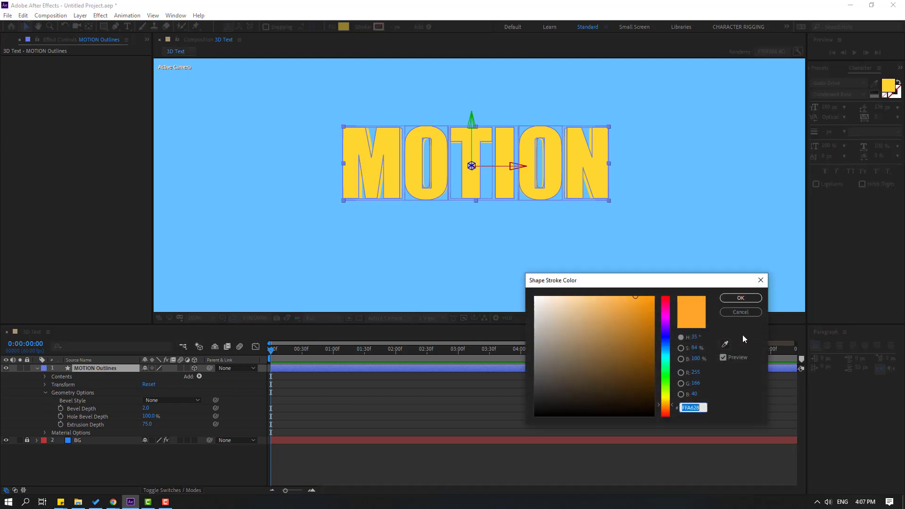
click(725, 344)
click(554, 165)
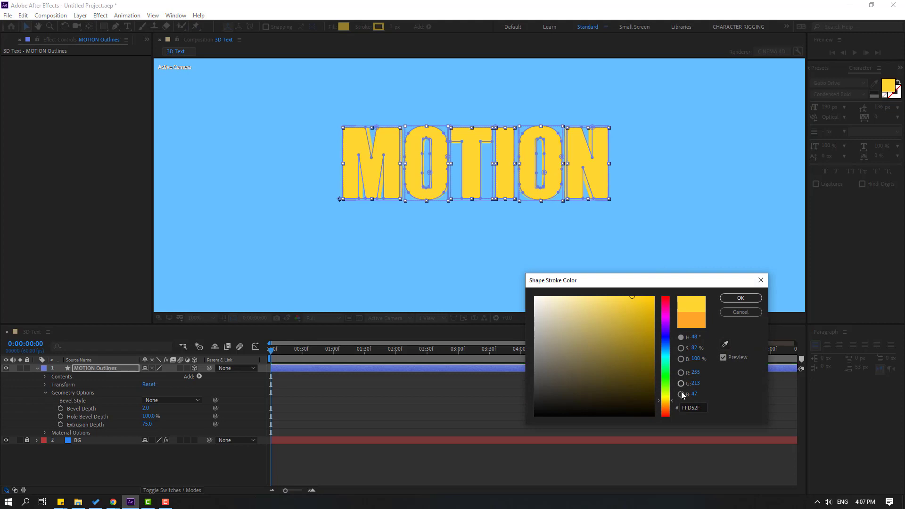
drag(631, 300, 639, 321)
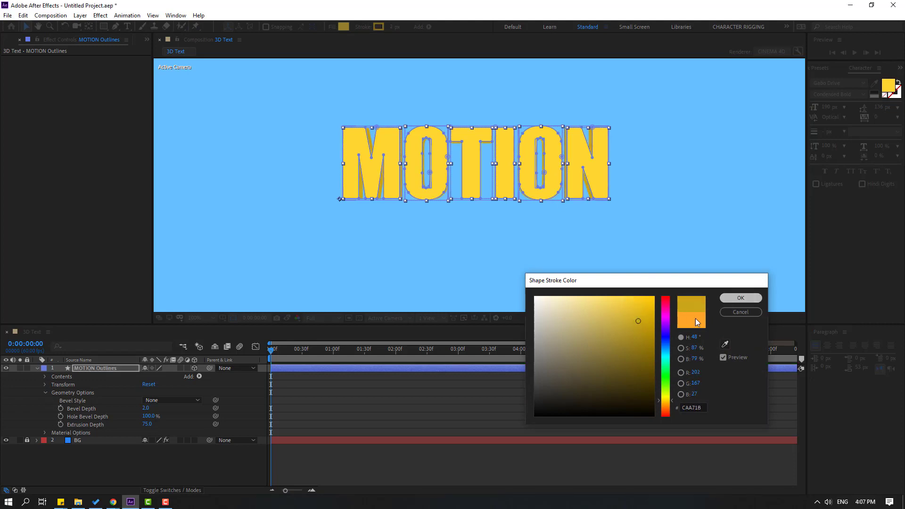
key(Return)
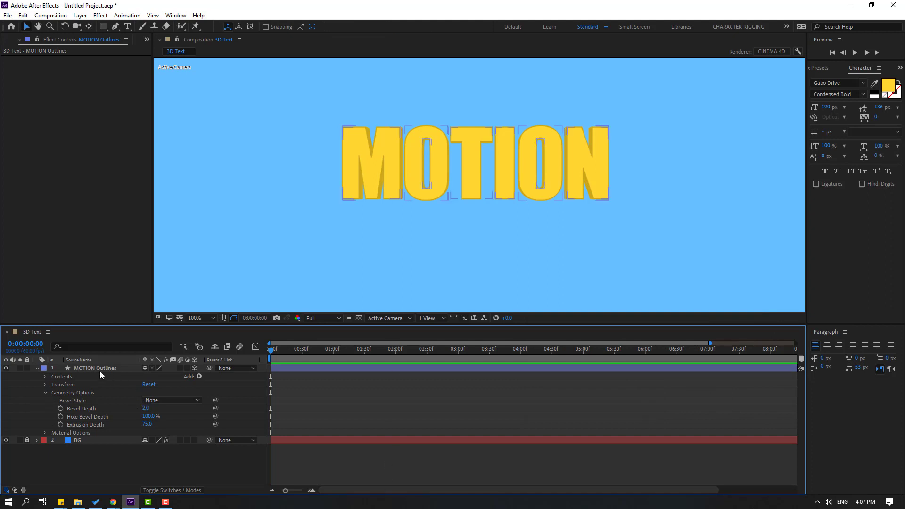
click(99, 368)
key(r)
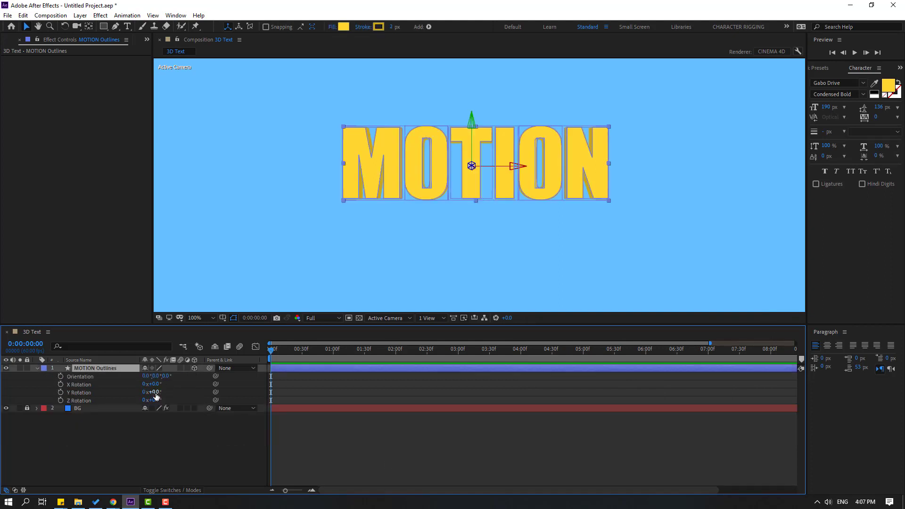
drag(157, 393, 146, 421)
click(145, 422)
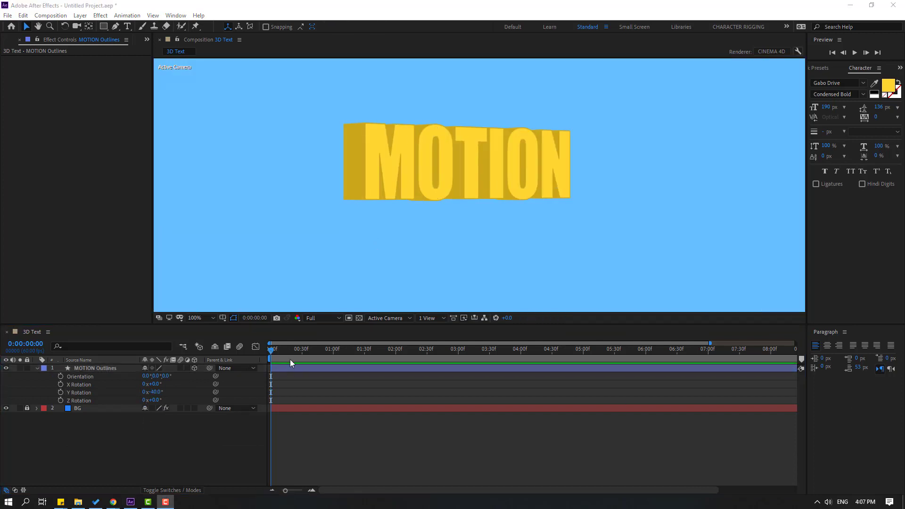
click(147, 437)
click(156, 393)
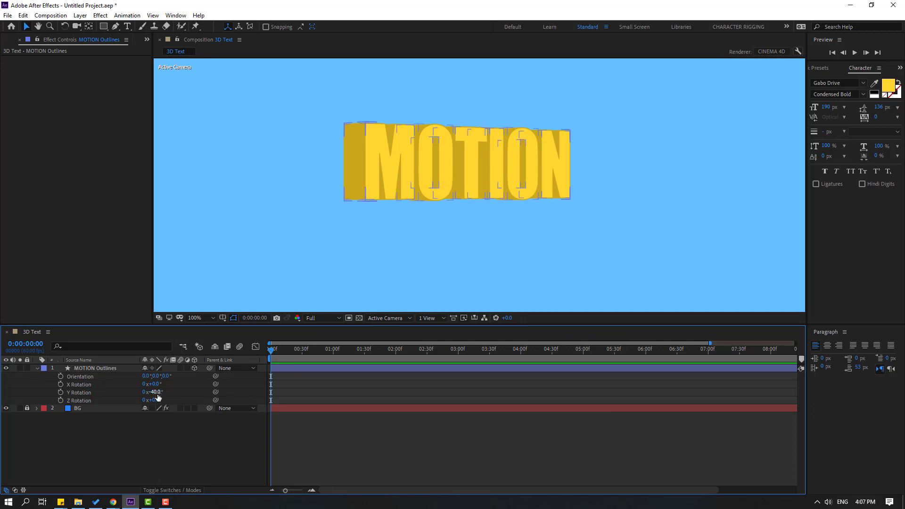
text(0)
key(Return)
key(comma)
key(comma)
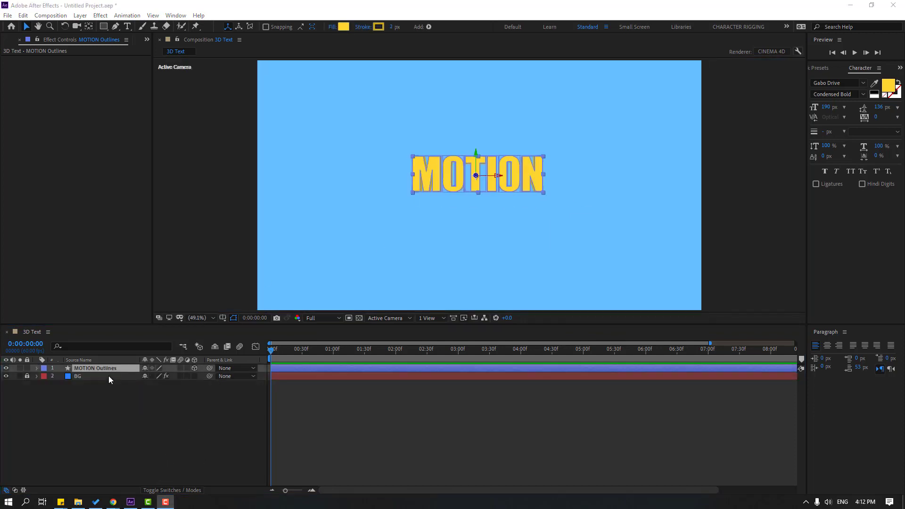
Set MOTION Outlines' X Rotation to -90° so the word lies flat.
click(92, 371)
key(r)
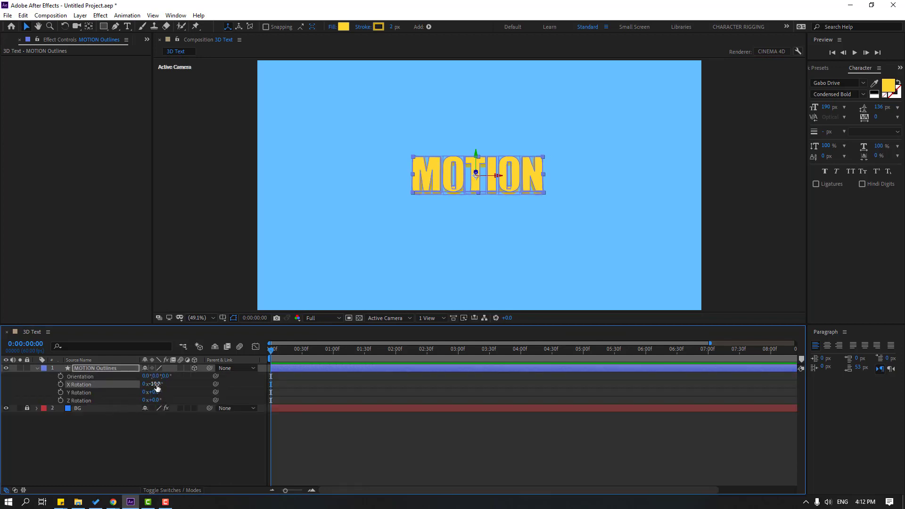
drag(153, 384, 122, 395)
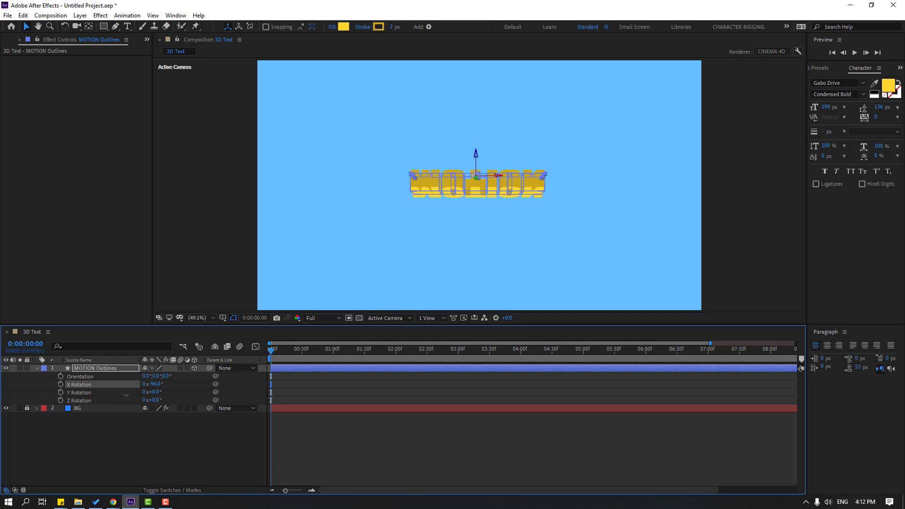
click(155, 384)
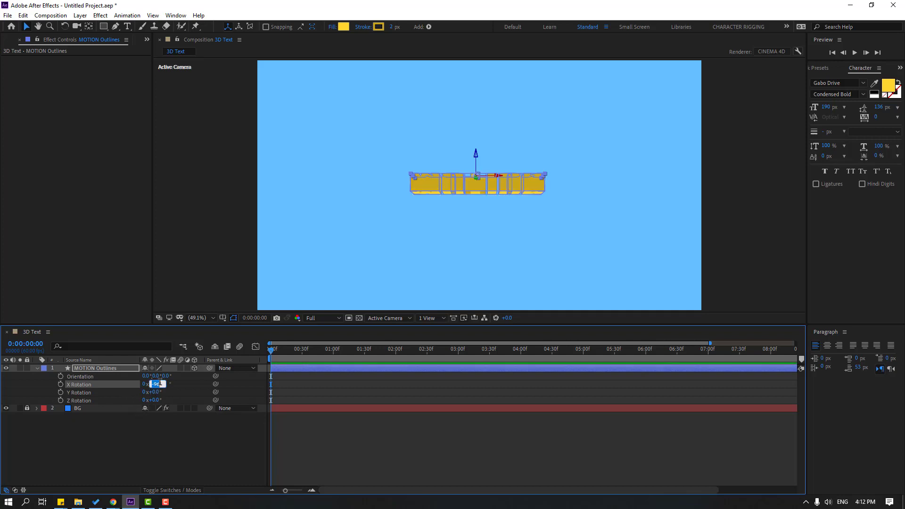
text(-90)
key(Return)
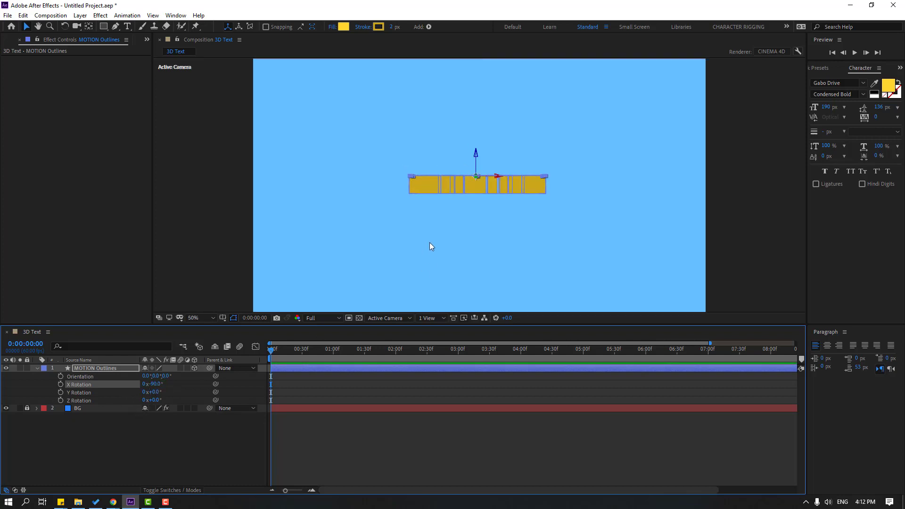
key(slash)
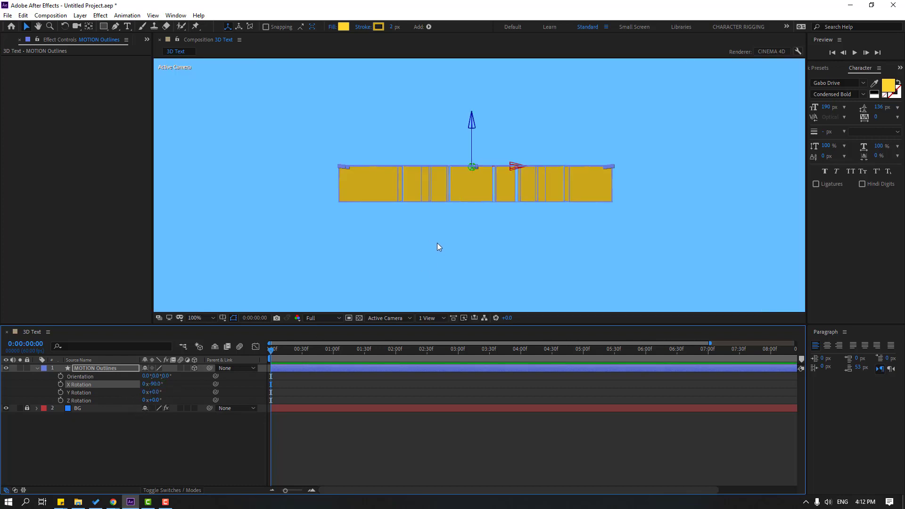
Move the anchor point down to the letters' middle, test-rotate, undo, and fit the view.
click(89, 27)
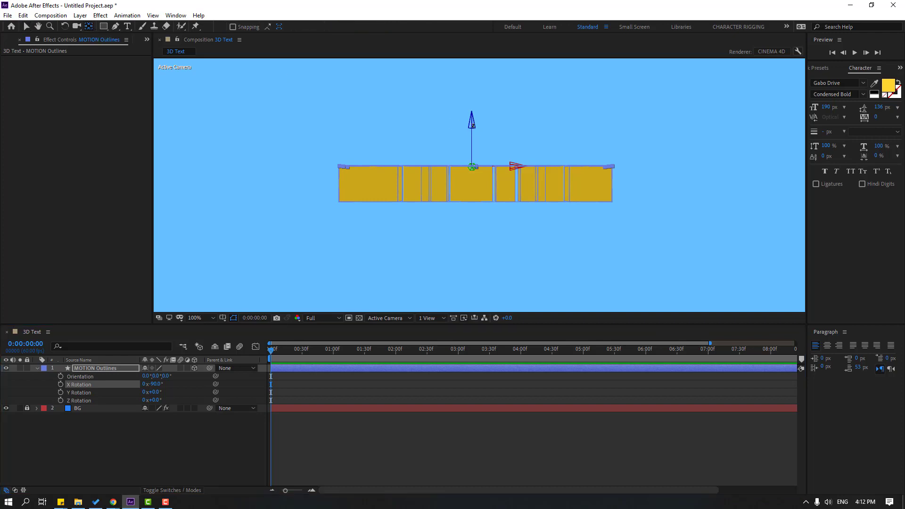
drag(471, 166, 472, 202)
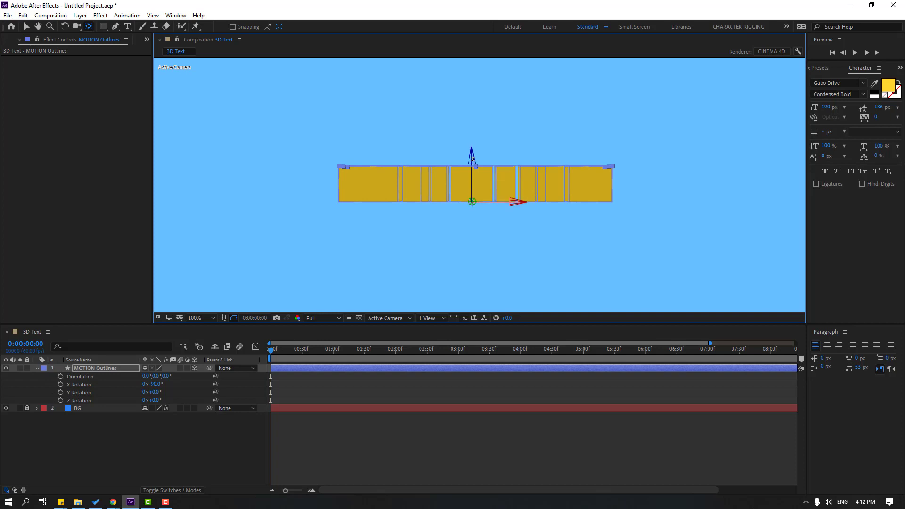
drag(155, 387, 206, 380)
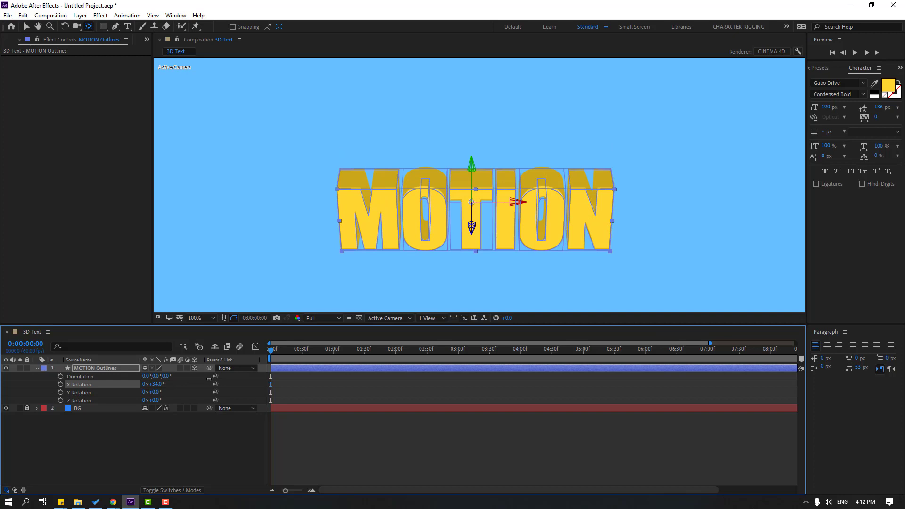
scroll(404, 234, down, 4)
key(ctrl+z)
key(shift+slash)
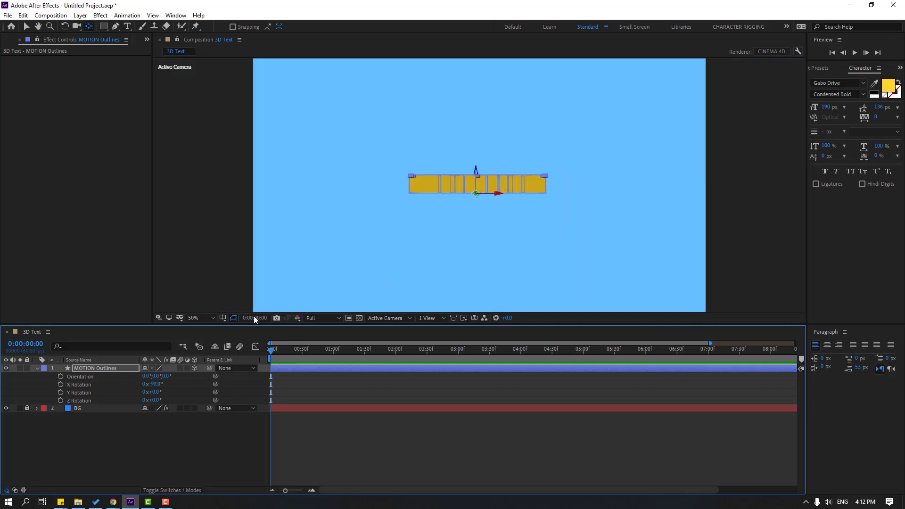
Keyframe X Rotation from -90° at frame 0 to upright around frame 33.
click(61, 385)
drag(272, 354, 306, 352)
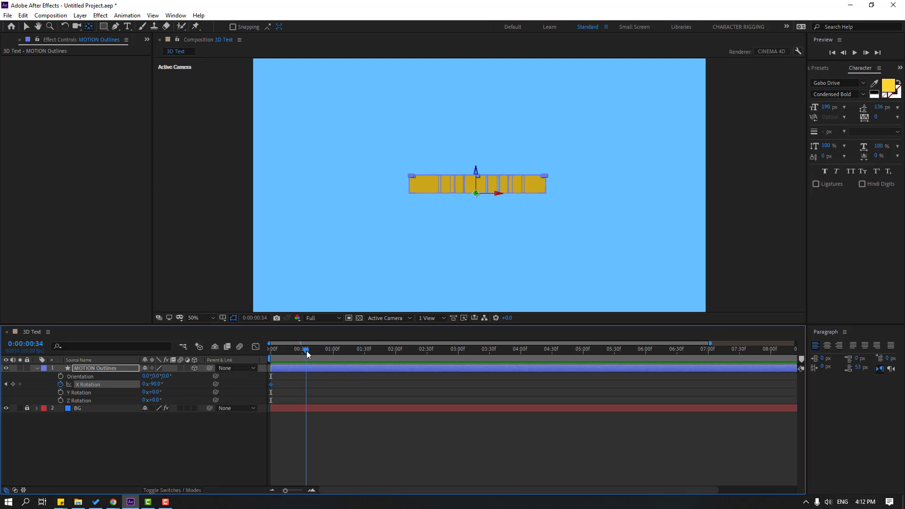
drag(156, 384, 197, 379)
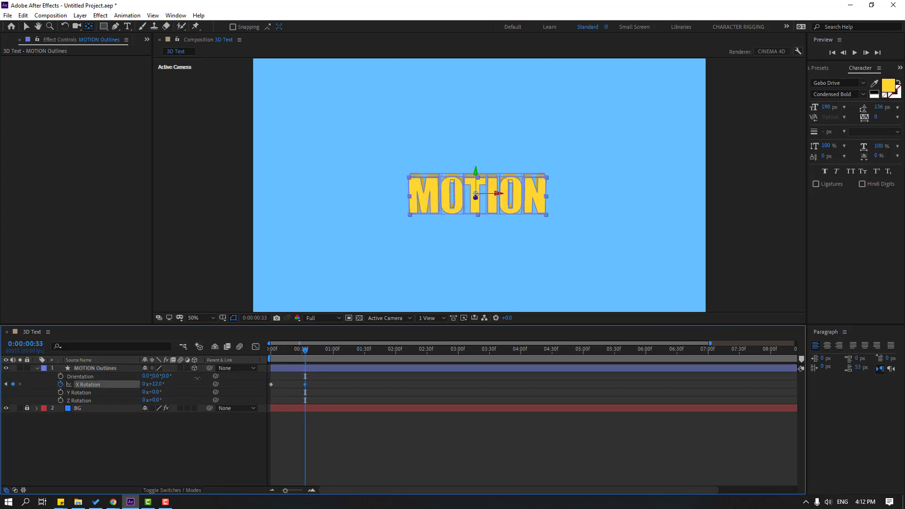
drag(304, 357, 258, 358)
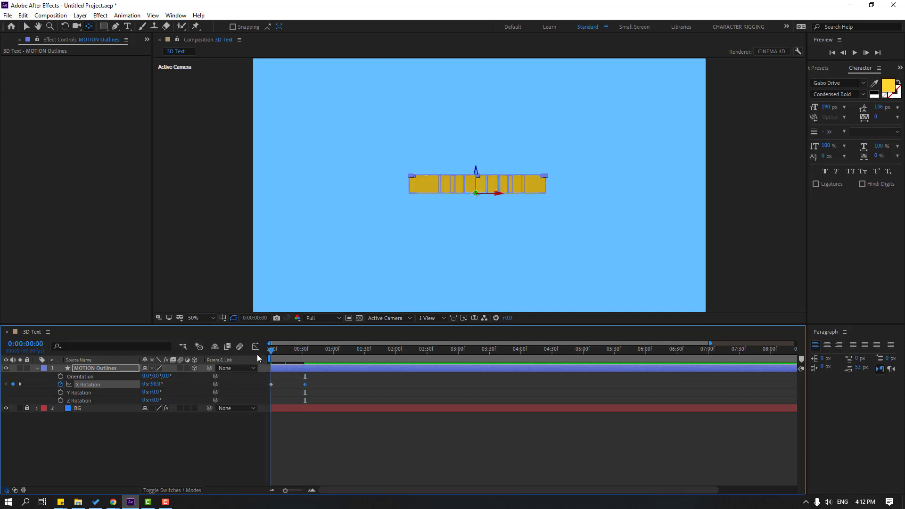
Lower the preview resolution to Quarter and play the flip animation.
click(323, 317)
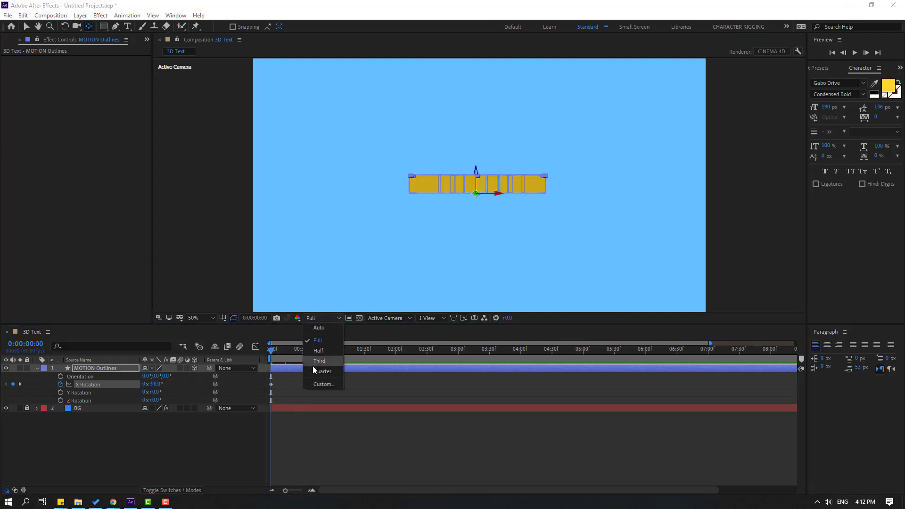
click(317, 370)
click(285, 357)
key(space)
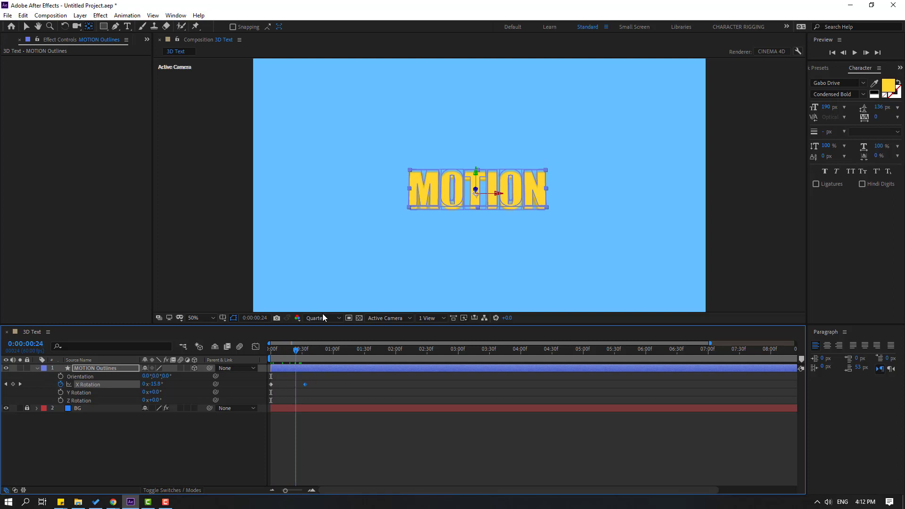
key(comma)
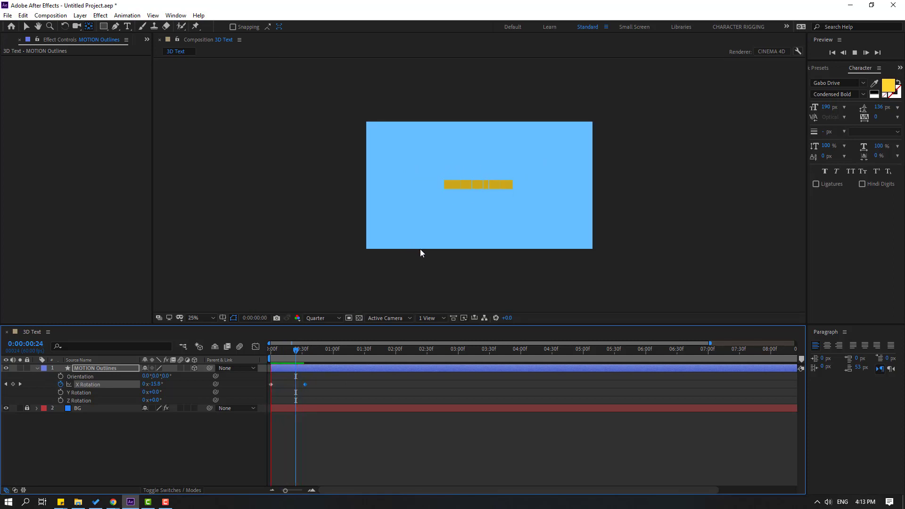
key(period)
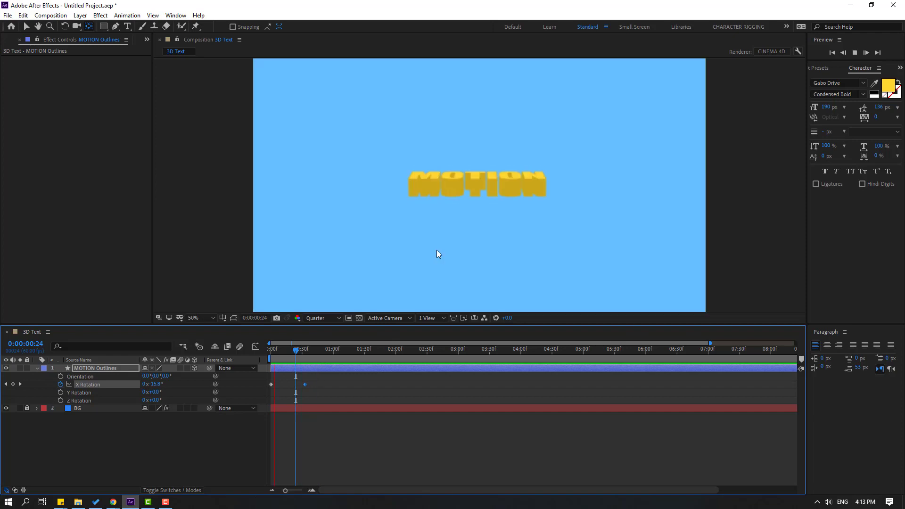
Add X Rotation keyframes of +25°, -15°, +7° and -3° at ten-frame intervals.
drag(304, 354, 306, 353)
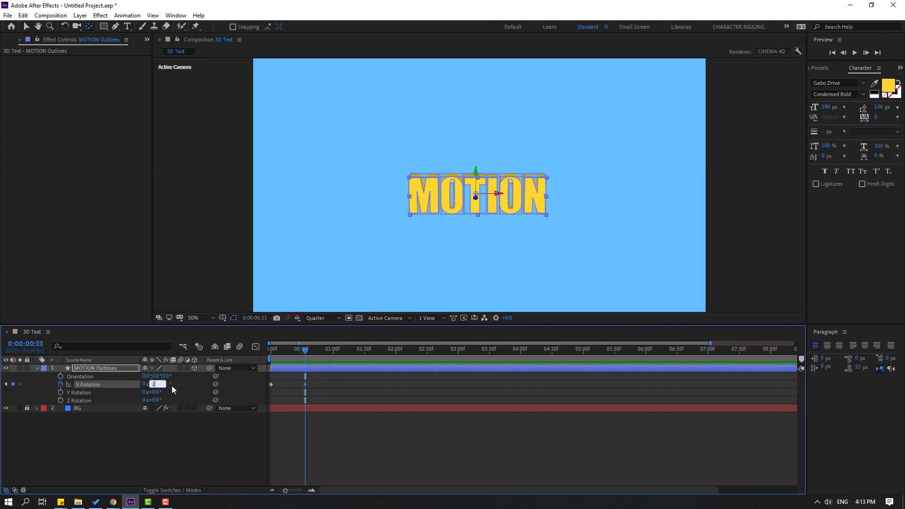
text(5)
key(Return)
key(shift+Page_Down)
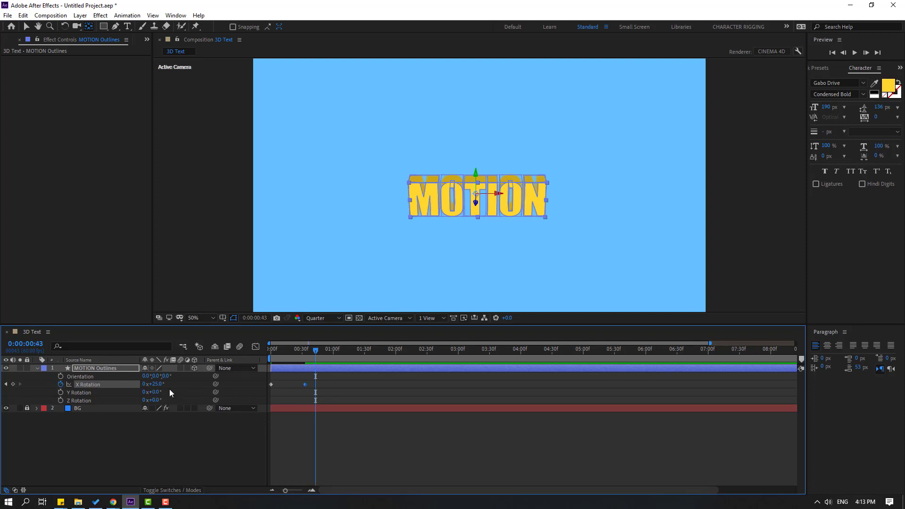
text(-15)
key(Return)
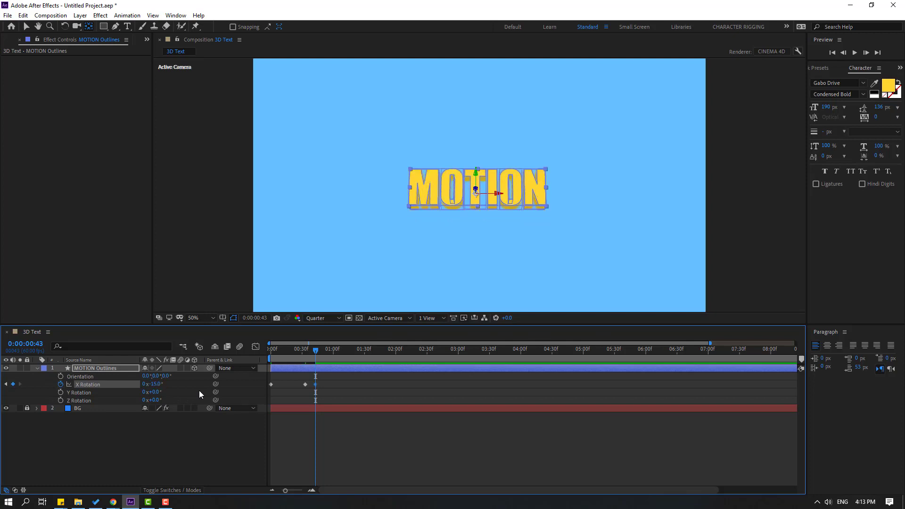
key(shift+Page_Down)
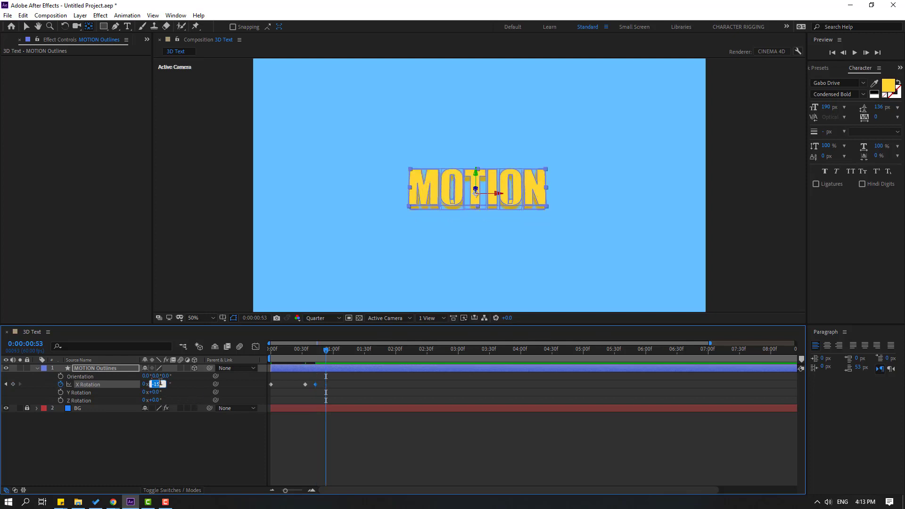
text(7)
key(Return)
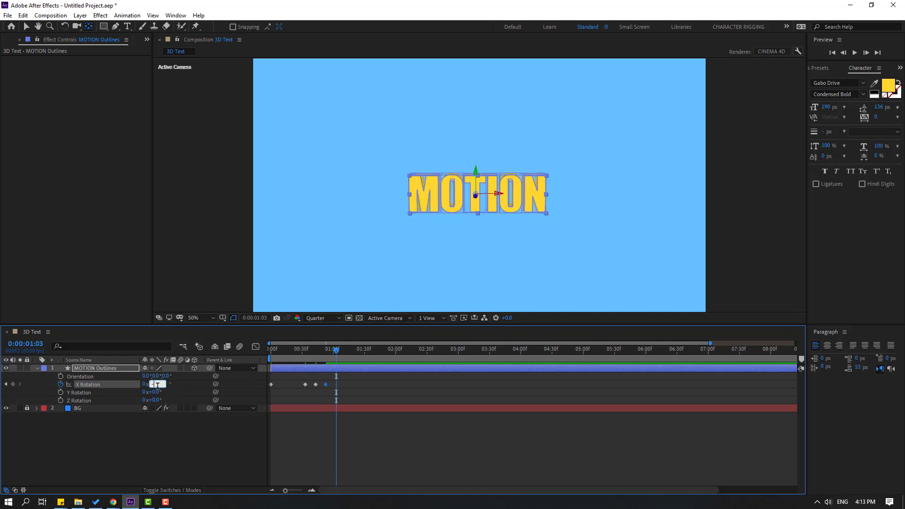
key(Return)
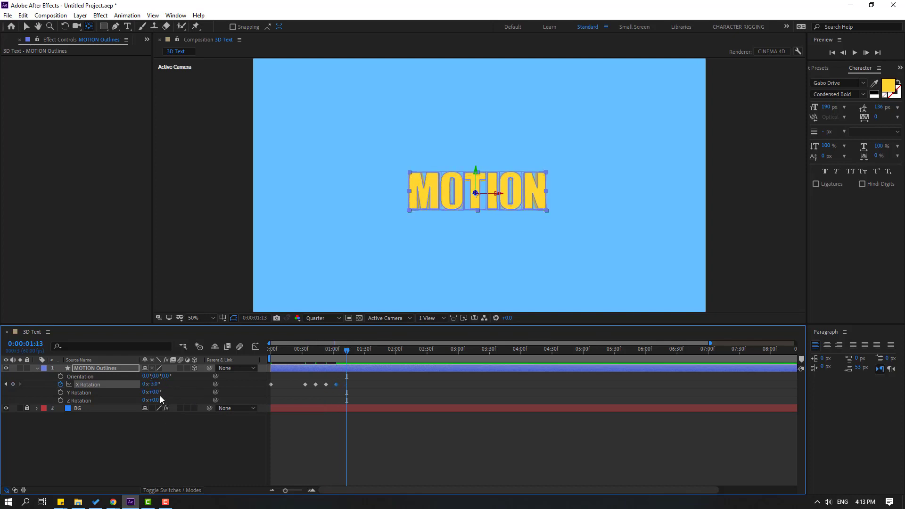
Apply Easy Ease to all X Rotation keyframes and preview the bounce.
drag(357, 382, 272, 383)
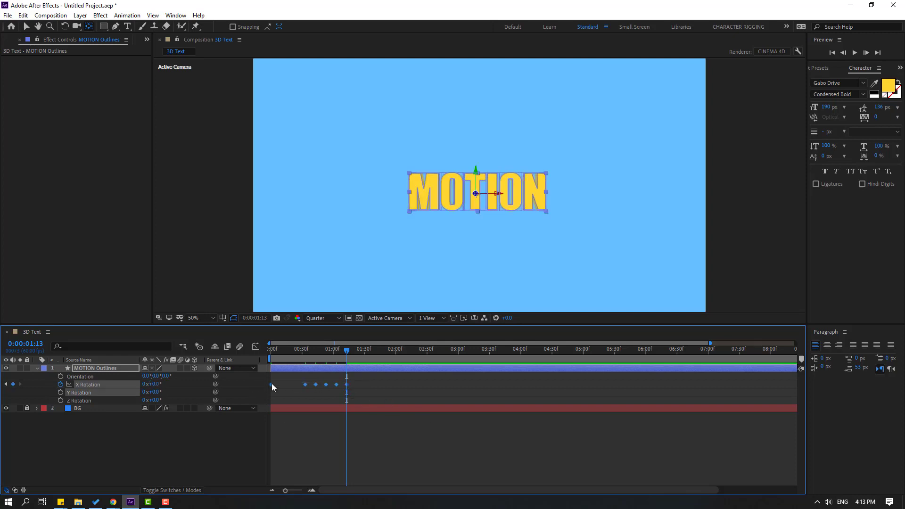
right_click(271, 384)
mouse_move(330, 377)
click(425, 408)
key(space)
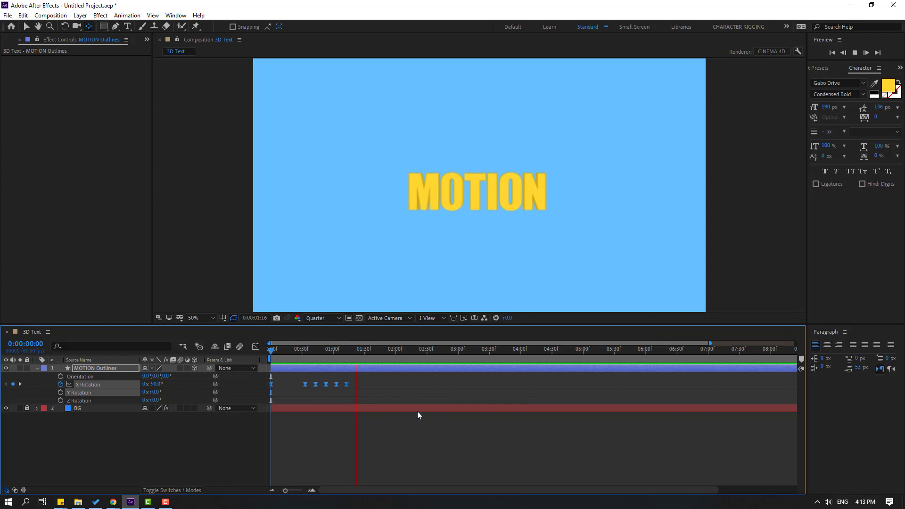
Shift the later X Rotation keyframes earlier and preview the quicker flip-and-settle.
mouse_move(363, 384)
mouse_down()
mouse_move(302, 390)
mouse_move(364, 386)
mouse_up()
drag(304, 384, 290, 386)
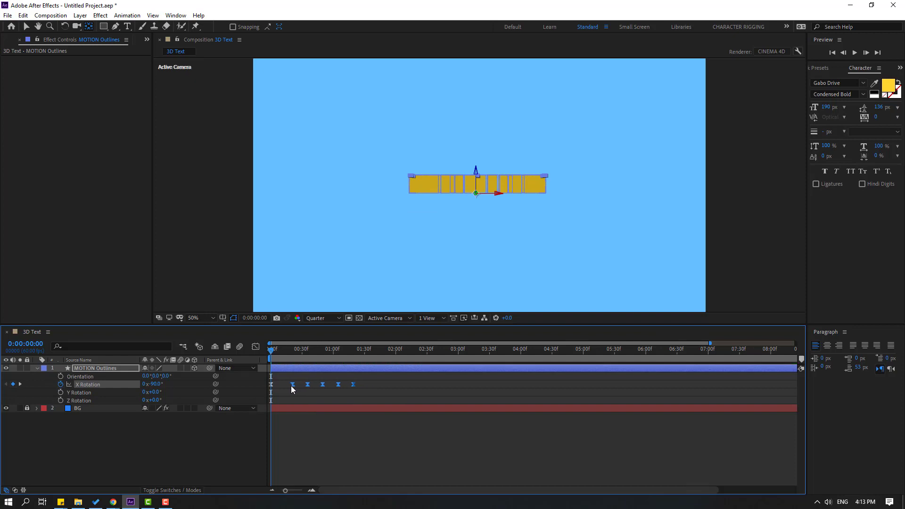
click(354, 393)
key(space)
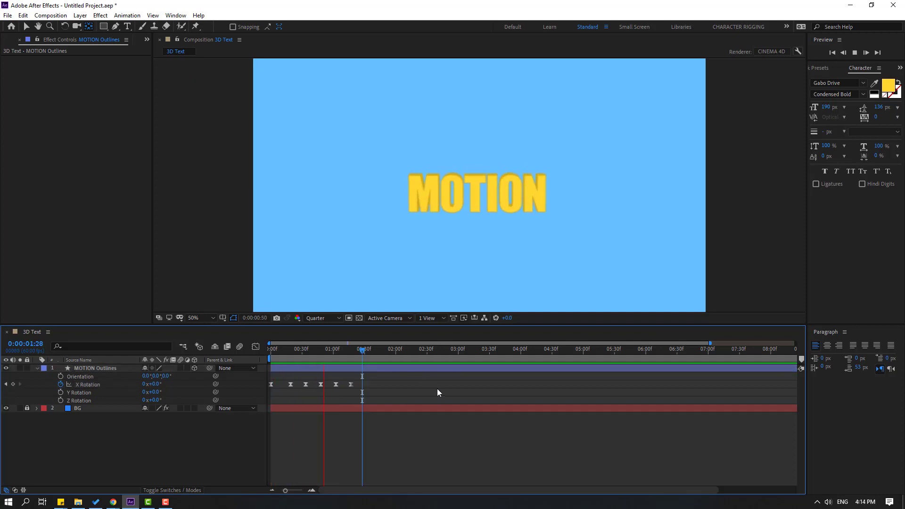
scroll(411, 252, down, 4)
scroll(429, 253, up, 4)
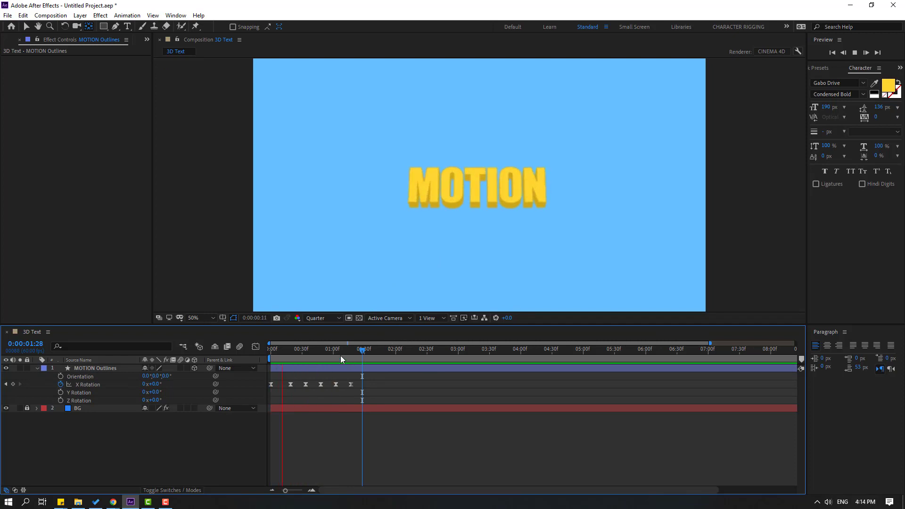
drag(342, 355, 271, 359)
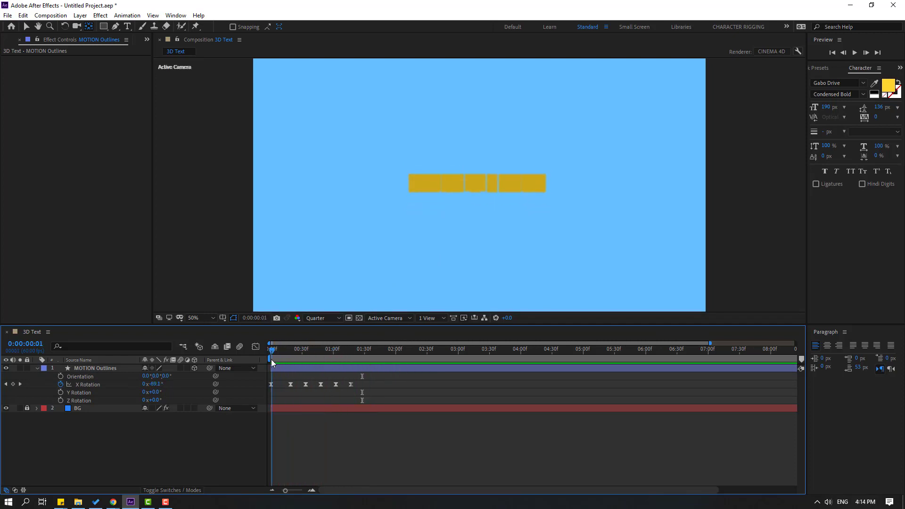
Keyframe MOTION Outlines' Extrusion Depth at 75 at 0:00:19 and 10 at 0:00.
click(89, 368)
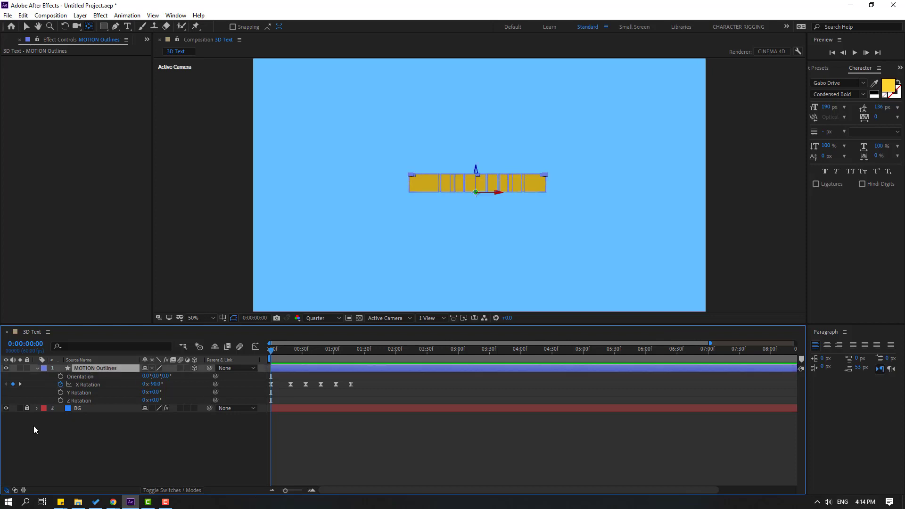
click(38, 368)
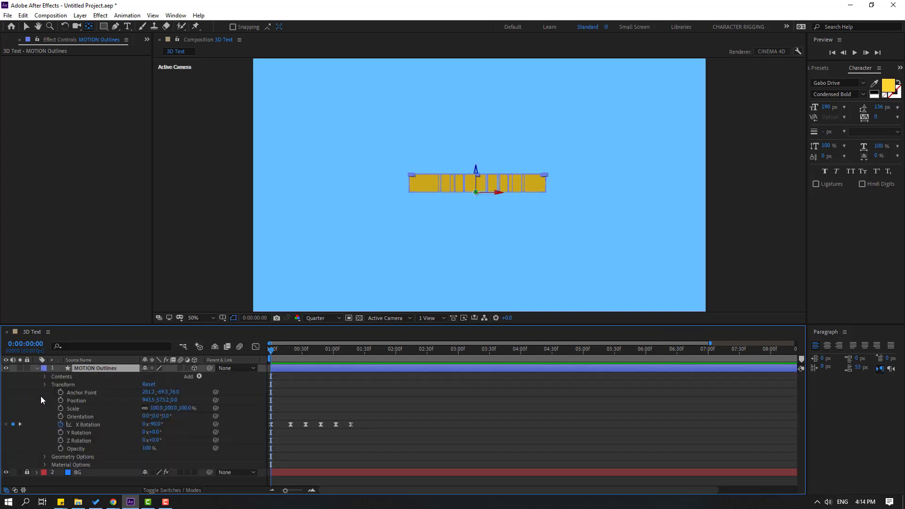
click(45, 385)
click(45, 392)
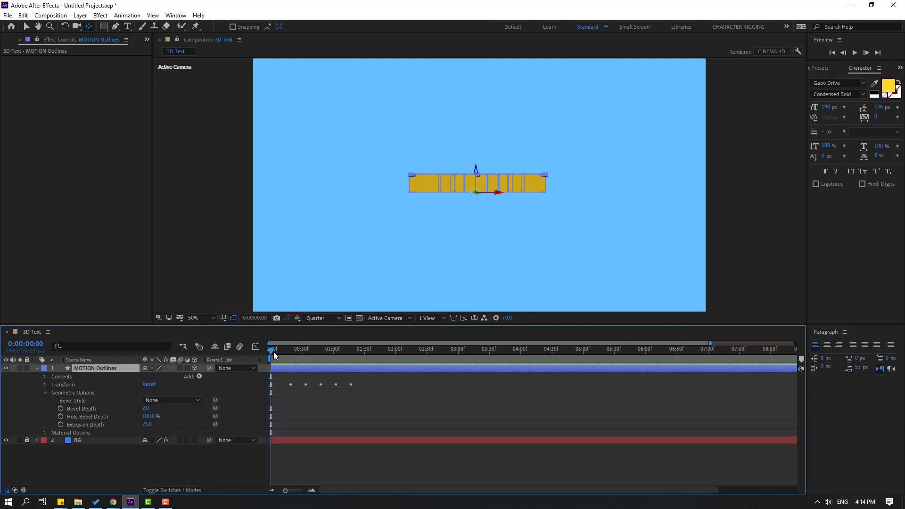
drag(272, 351, 291, 352)
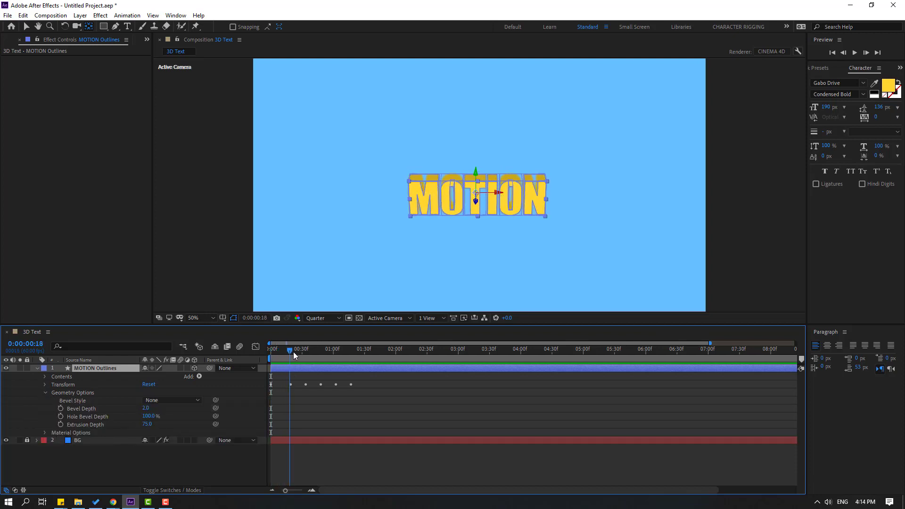
click(60, 424)
drag(291, 350, 271, 351)
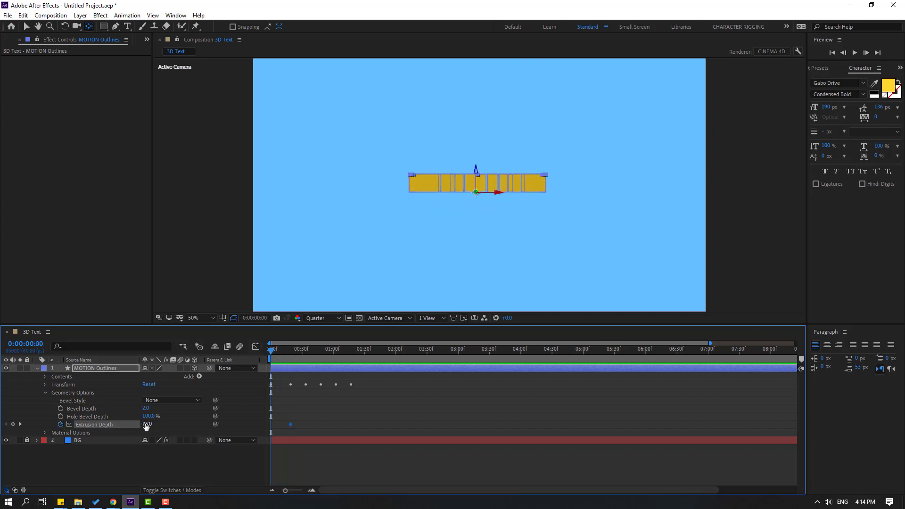
key(Return)
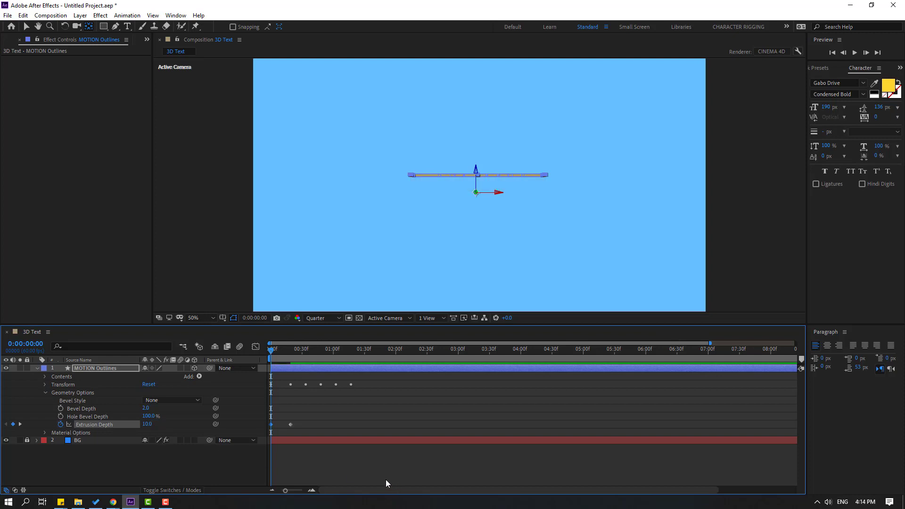
Scrub forward to check the extrusion grows, then select both Extrusion Depth keyframes.
click(386, 479)
drag(275, 352, 304, 351)
click(271, 425)
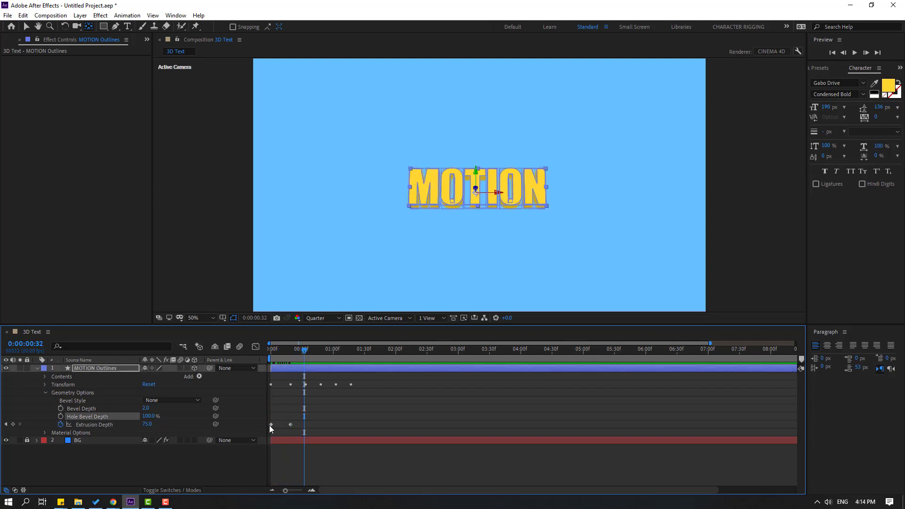
drag(309, 421, 266, 426)
Apply Keyframe Assistant > Easy Ease to the two Extrusion Depth keyframes.
right_click(271, 424)
mouse_move(329, 417)
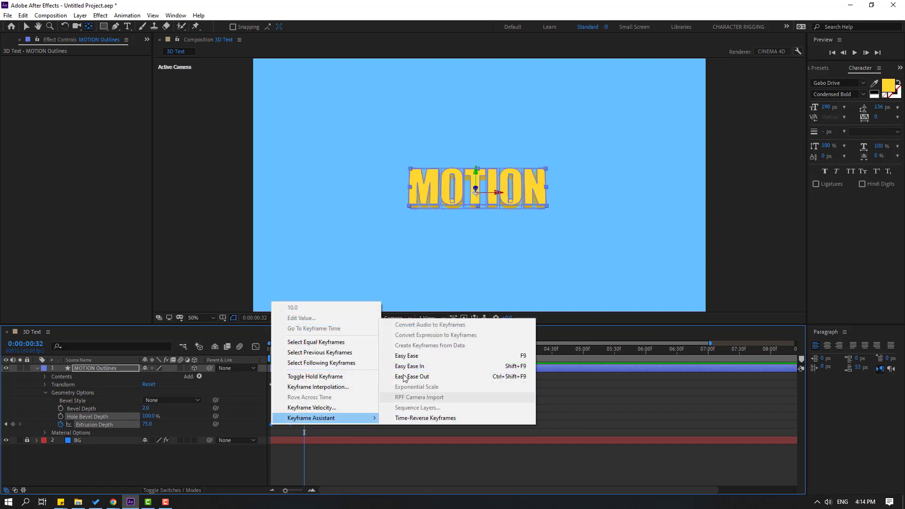
click(408, 356)
click(381, 351)
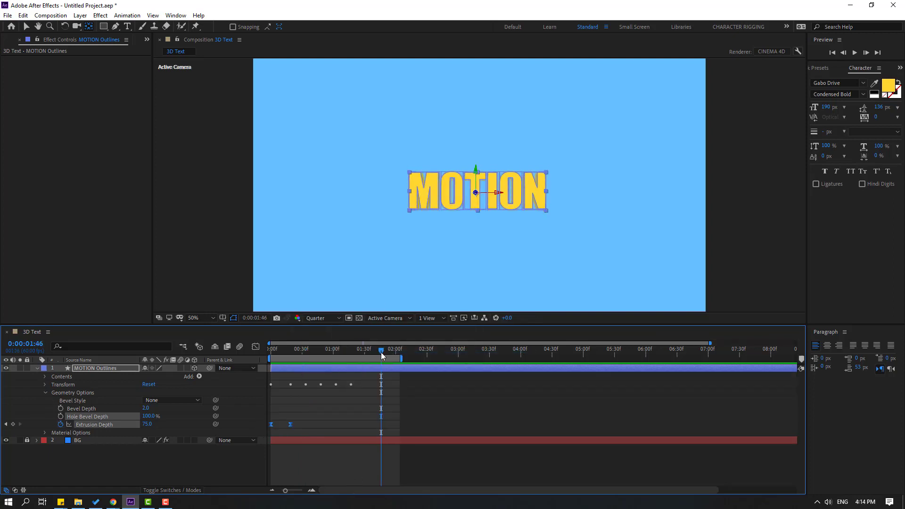
Preview the eased animation, then scrub from the start to watch MOTION flip and extrude.
key(space)
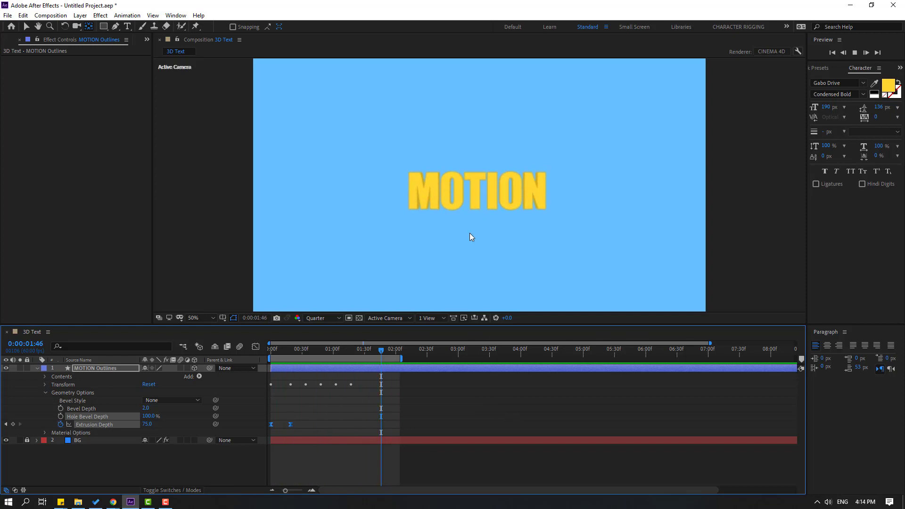
scroll(466, 228, down, 4)
scroll(467, 227, up, 2)
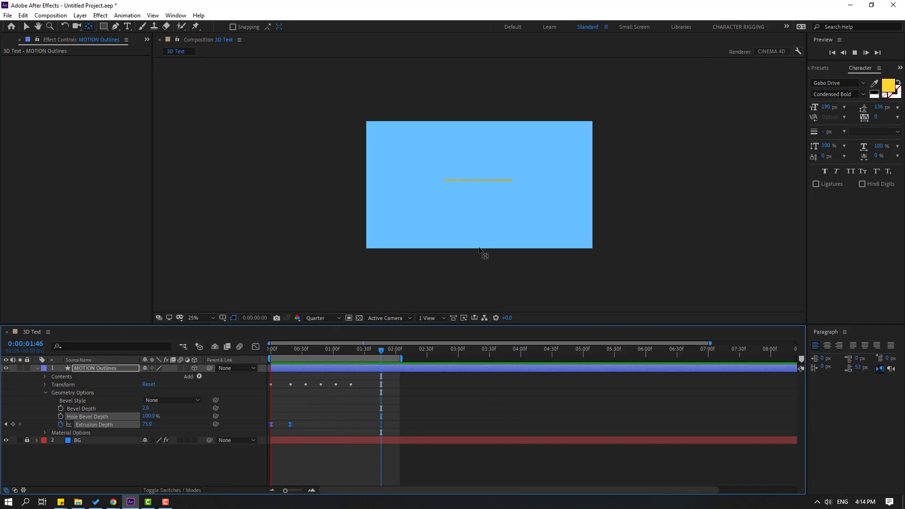
scroll(482, 250, up, 2)
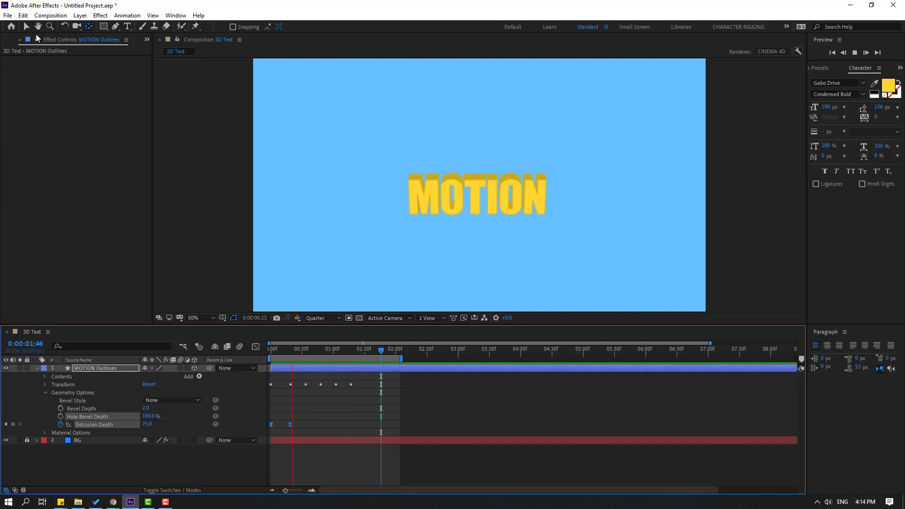
key(space)
key(space)
key(Home)
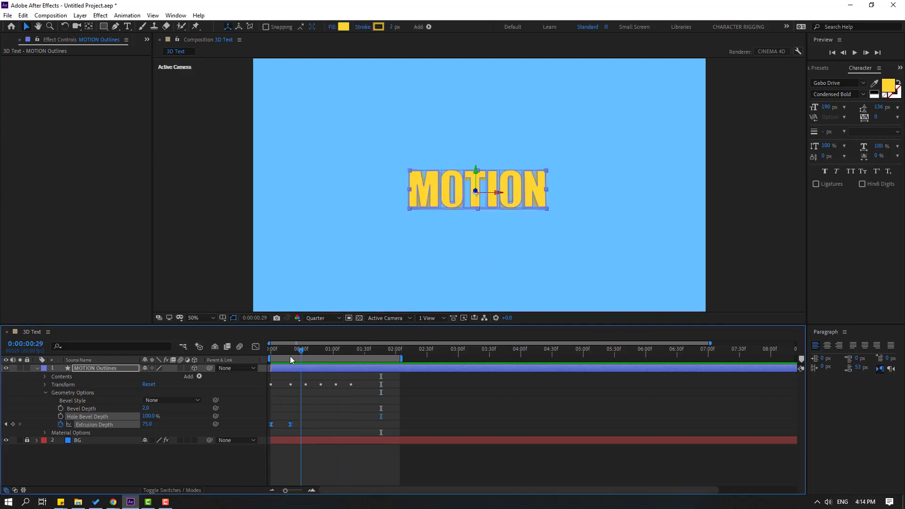
click(93, 470)
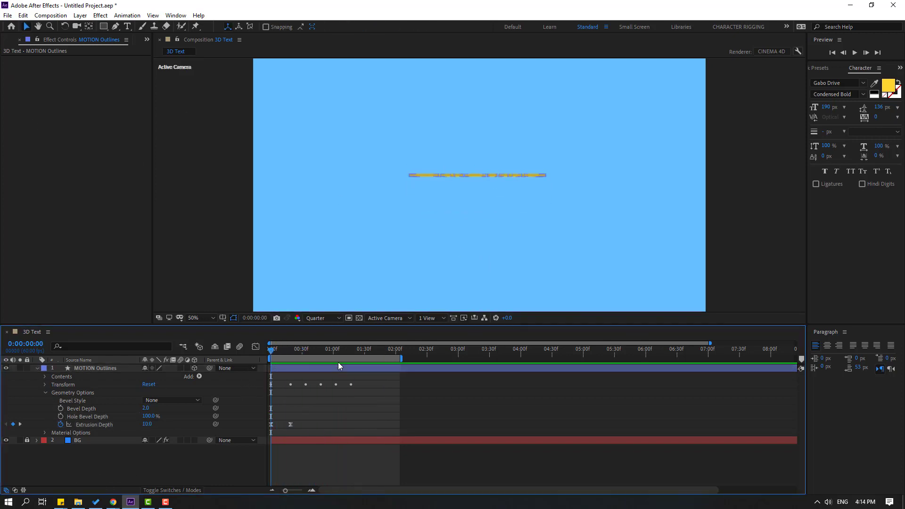
drag(276, 353, 344, 347)
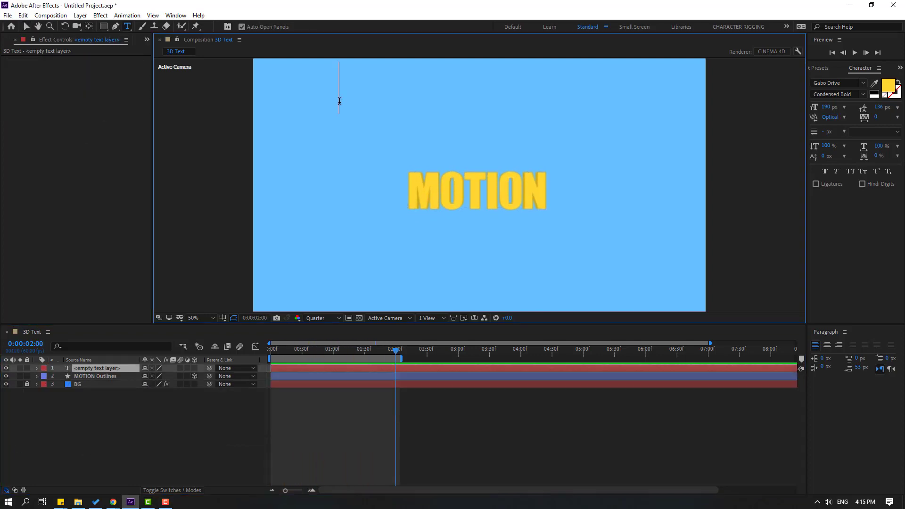
Add a '2D' text layer left of MOTION and a 'DESIGN' text layer right of it.
text(2D)
key(Escape)
key(v)
drag(361, 96, 375, 200)
key(ctrl+t)
click(559, 207)
text(DESIGN)
key(Escape)
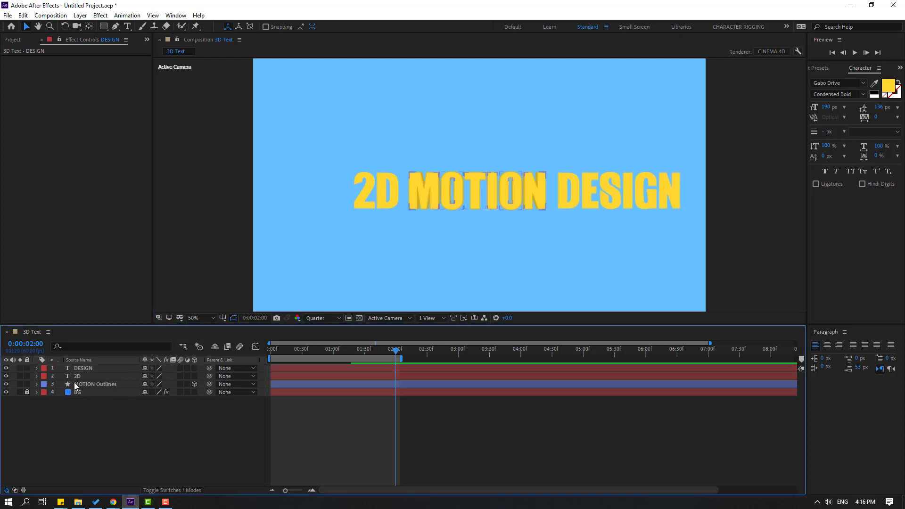
Convert the 2D and DESIGN text layers into shape outlines, deleting the original text layers.
right_click(79, 368)
click(226, 302)
key(Delete)
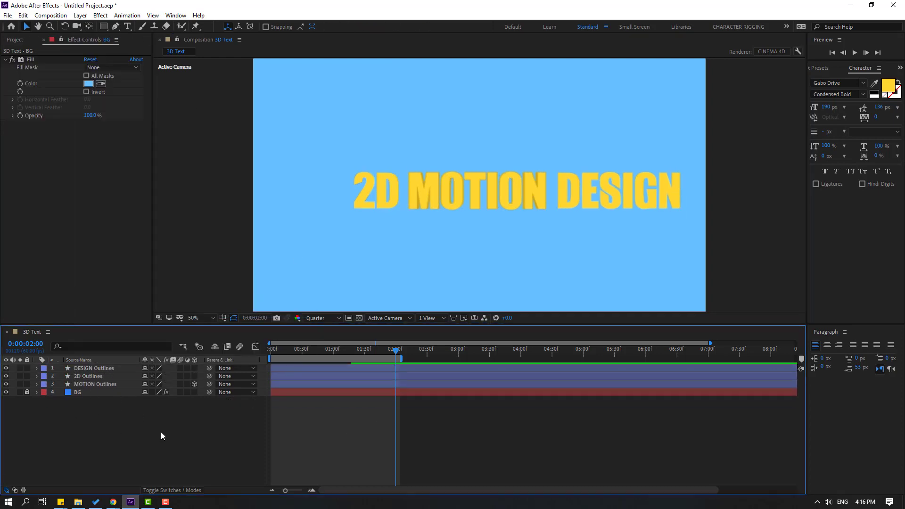
click(76, 375)
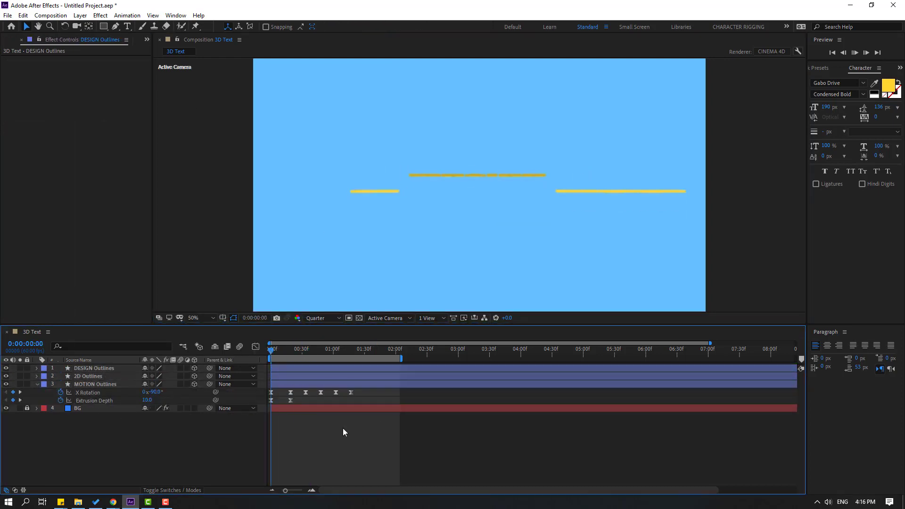
Show rulers and adjust the anchor points of the 2D, MOTION and DESIGN layers.
scroll(440, 170, up, 2)
click(441, 168)
click(270, 172)
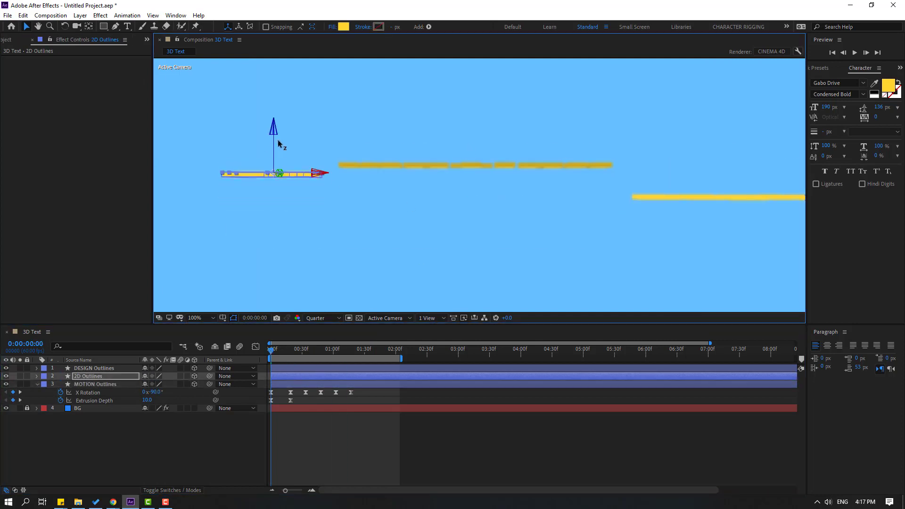
click(679, 164)
key(ctrl+r)
click(471, 165)
click(271, 167)
key(y)
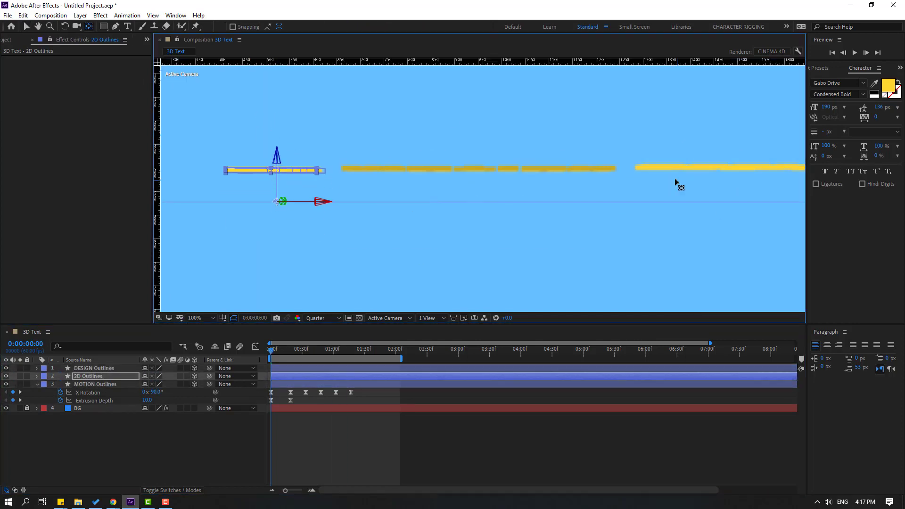
click(677, 168)
key(v)
Scrub to 0:00:01:12 to see all three words raised.
click(428, 188)
scroll(432, 189, down, 1)
click(95, 384)
drag(271, 349, 346, 352)
scroll(385, 214, up, 1)
Check the fill and stroke colours of the 2D and DESIGN outlines and set preview quality to Quarter.
click(269, 202)
click(343, 26)
key(Escape)
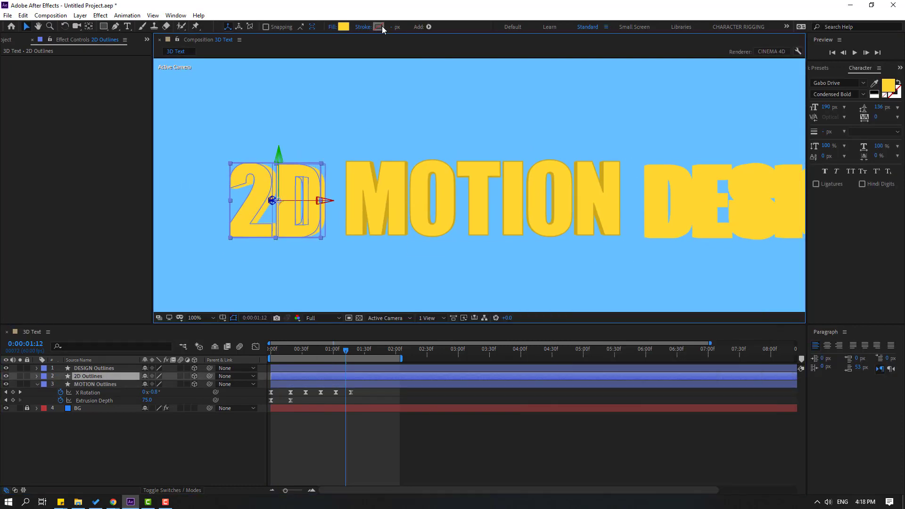
click(378, 26)
key(Return)
click(538, 198)
click(378, 26)
key(Return)
scroll(471, 188, down, 1)
click(322, 317)
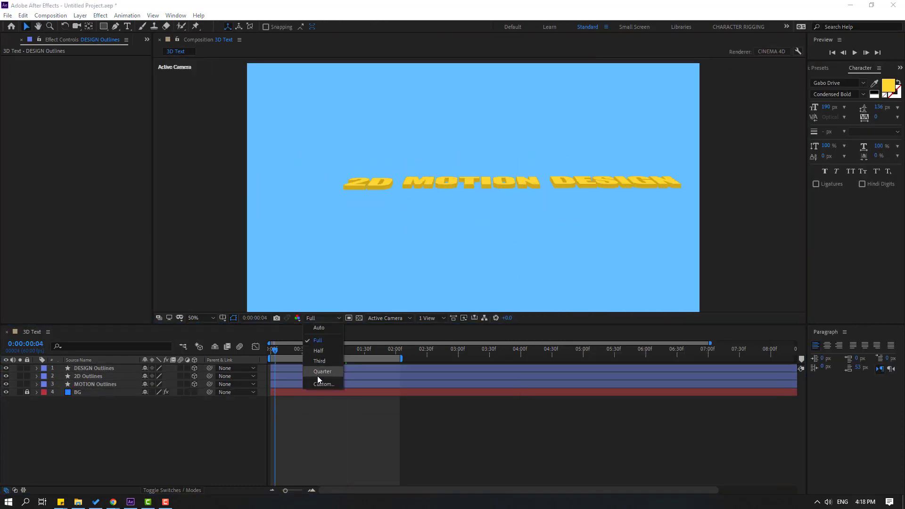
click(317, 377)
Reorder layers so MOTION sits second and offset MOTION and DESIGN to start later.
click(111, 384)
drag(112, 385, 111, 377)
drag(290, 367, 305, 367)
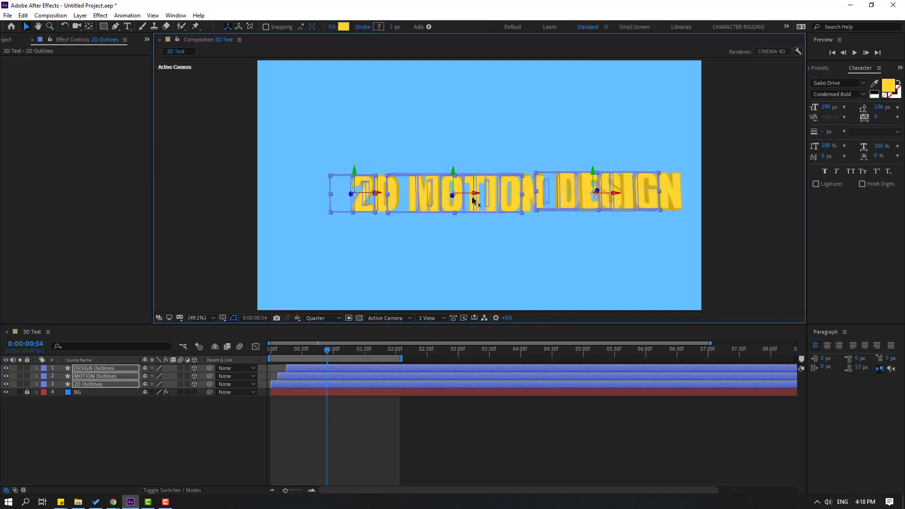